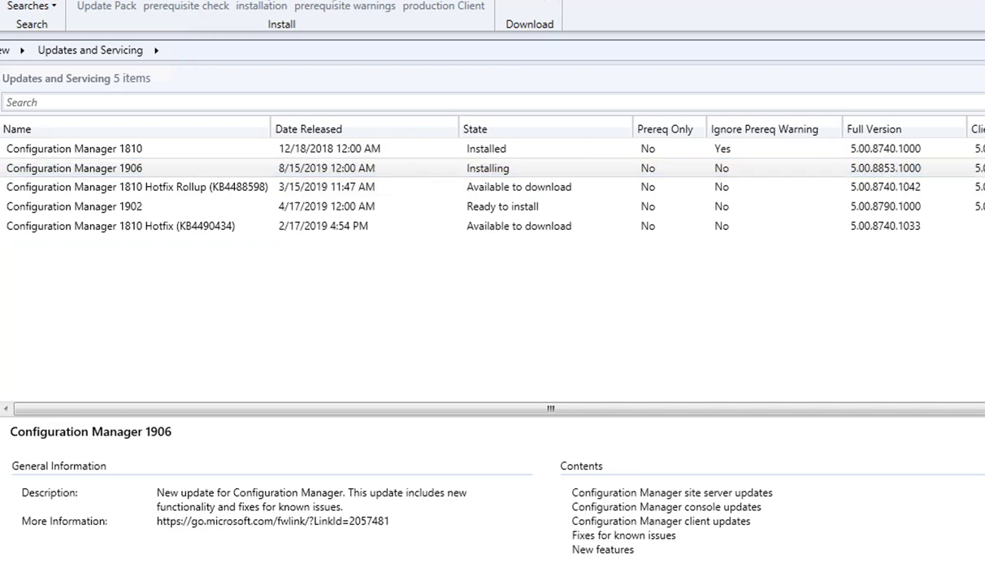
# Step: Switch to File Explorer, browse to D:\SCCM\cd.latest\SMSSETUP\TOOLS\CMUpdateReset and select CMUpdateReset.exe
pyautogui.click(571, 275)
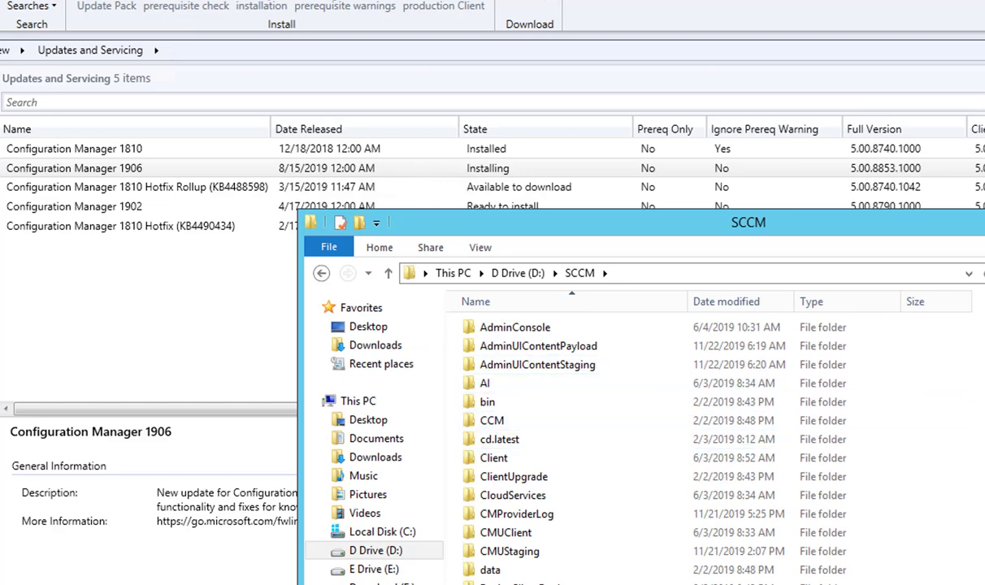
pyautogui.scroll(-3, 569, 399)
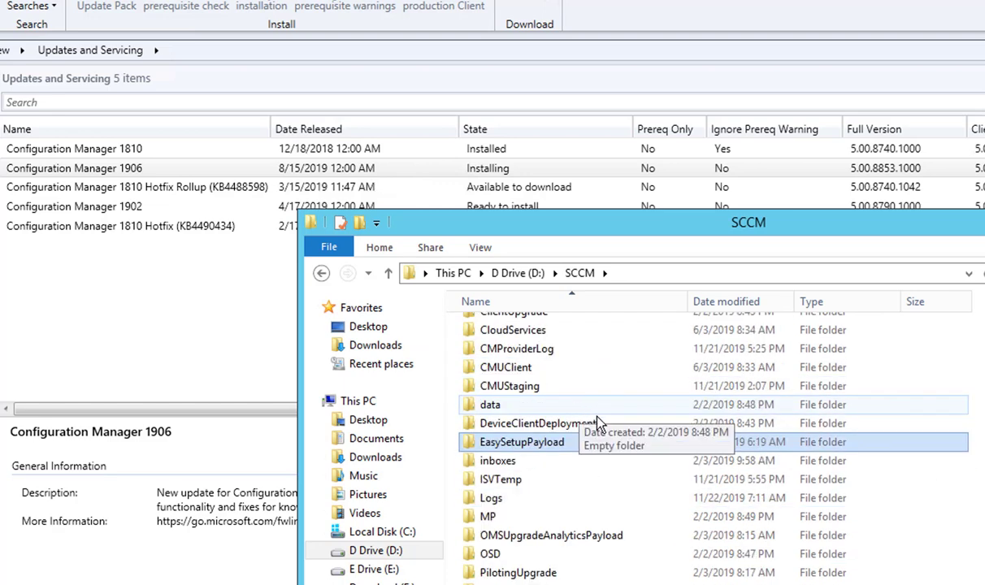
pyautogui.scroll(3, 601, 422)
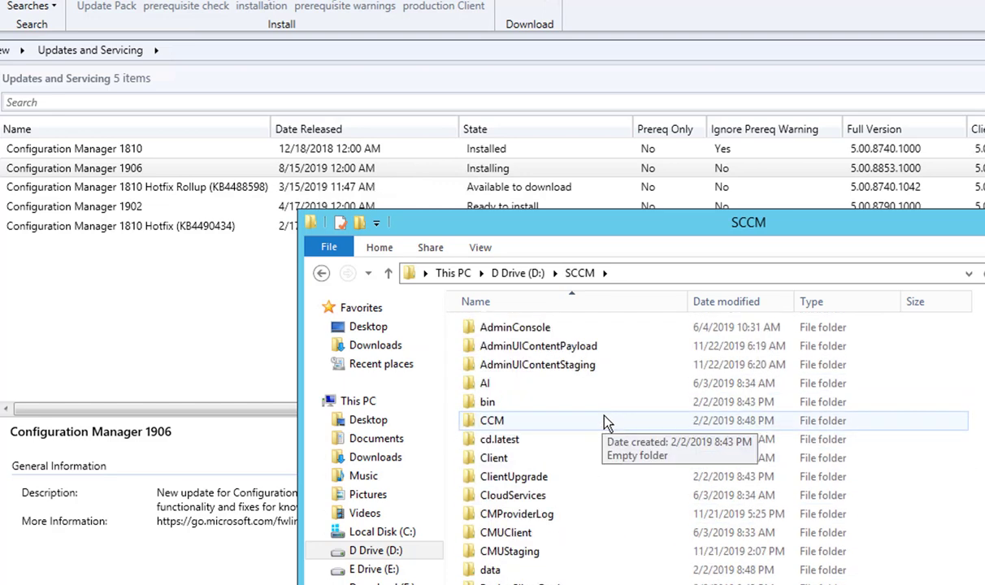
pyautogui.doubleClick(528, 440)
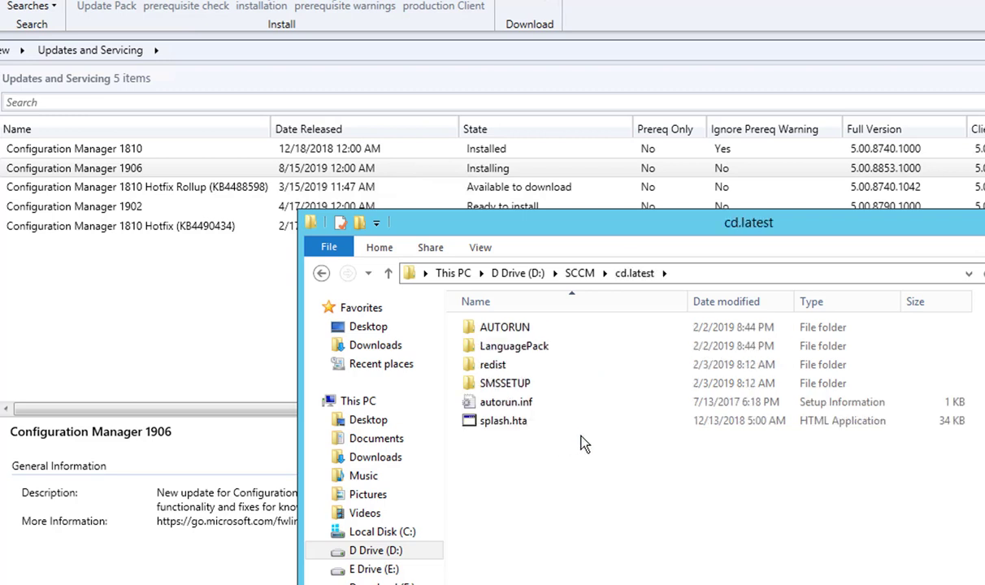
pyautogui.doubleClick(520, 386)
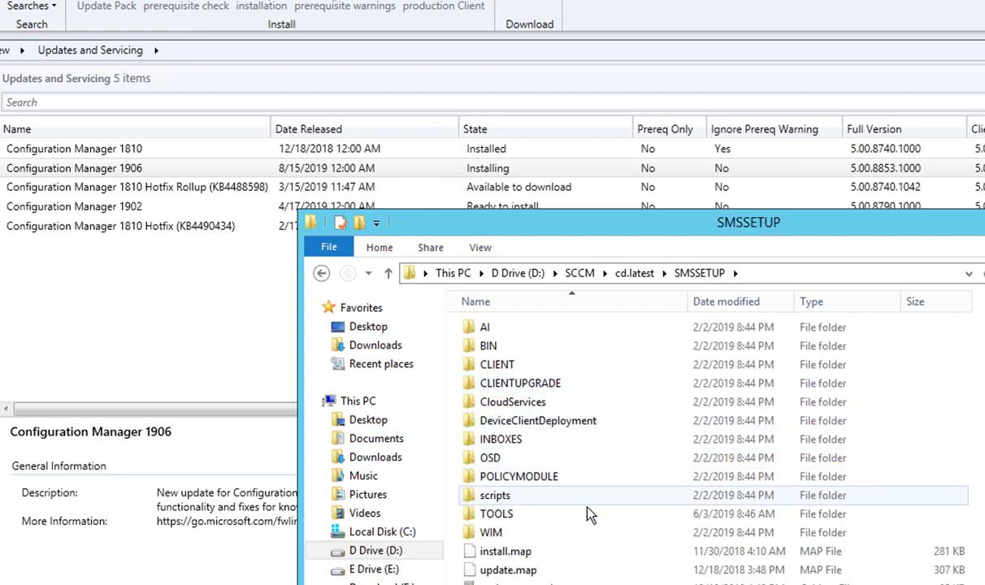
pyautogui.doubleClick(534, 520)
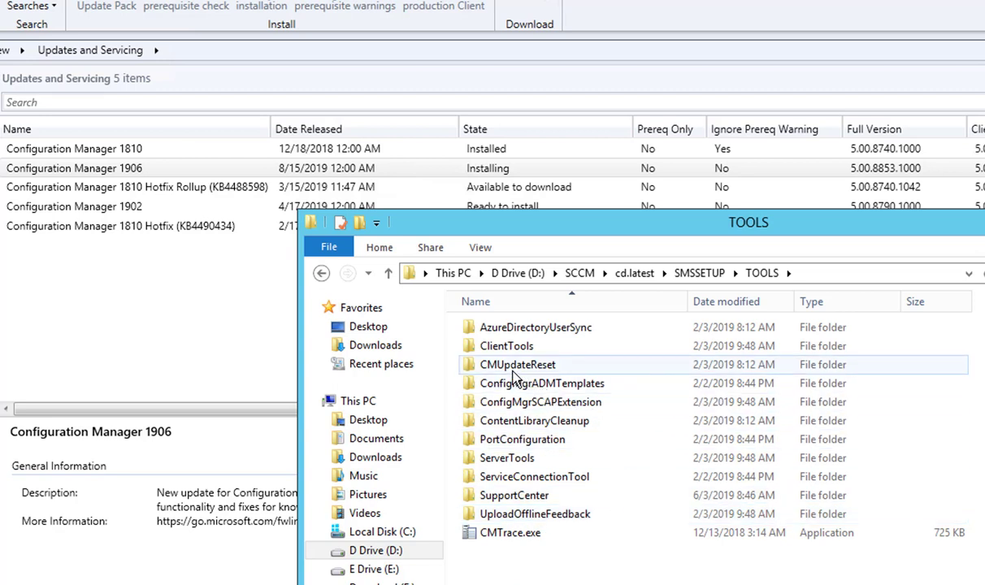
pyautogui.doubleClick(487, 367)
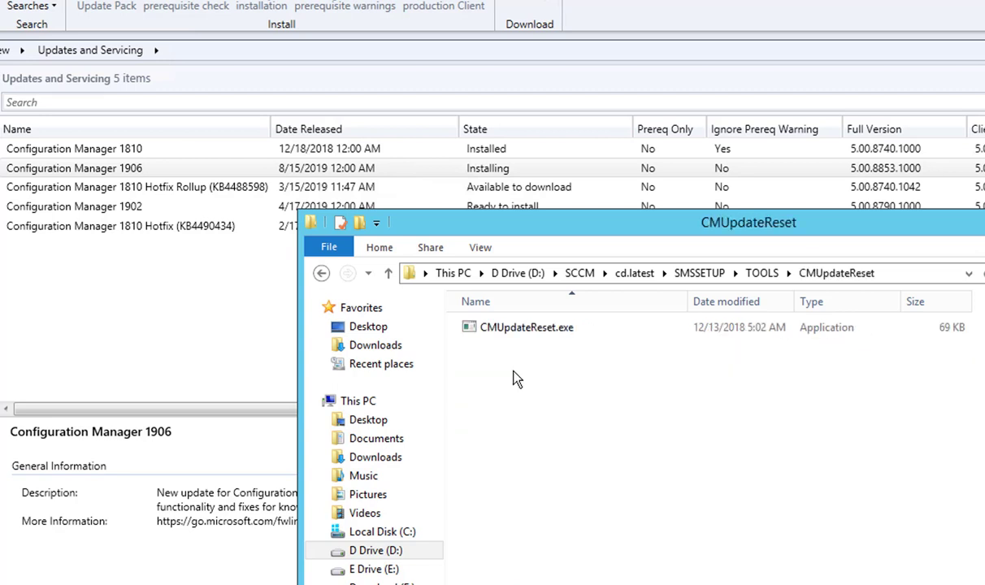
pyautogui.click(543, 332)
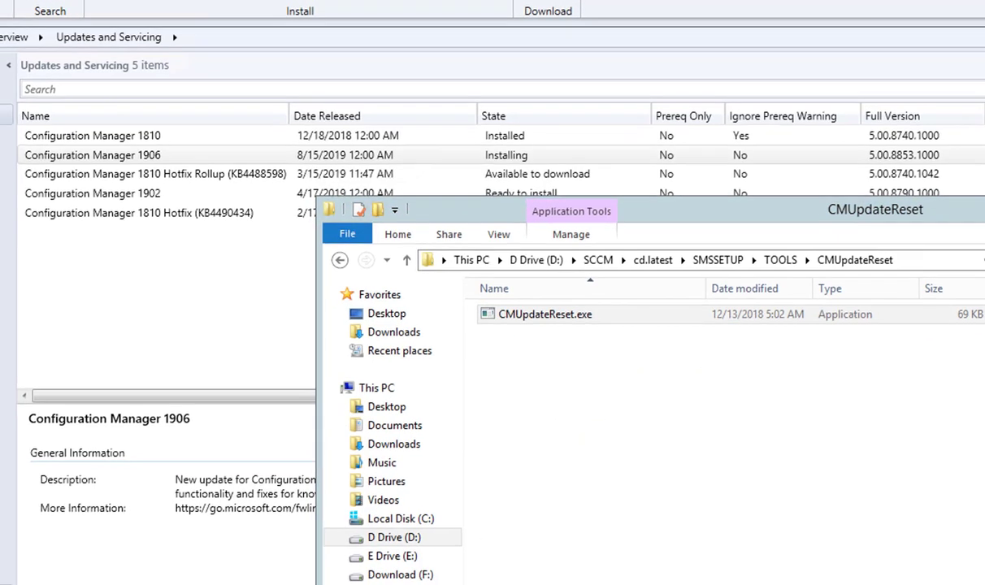
pyautogui.rightClick(87, 541)
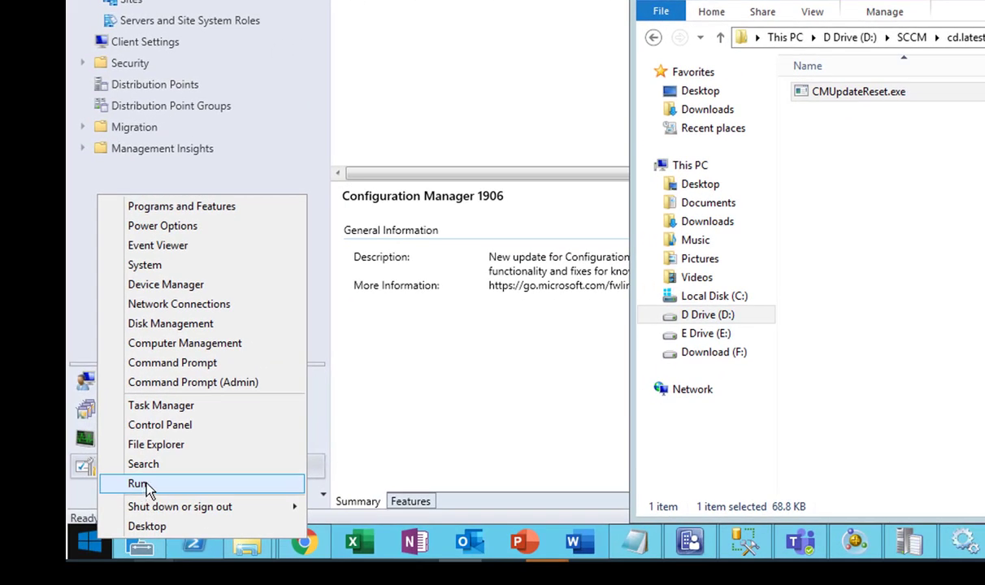
pyautogui.click(151, 483)
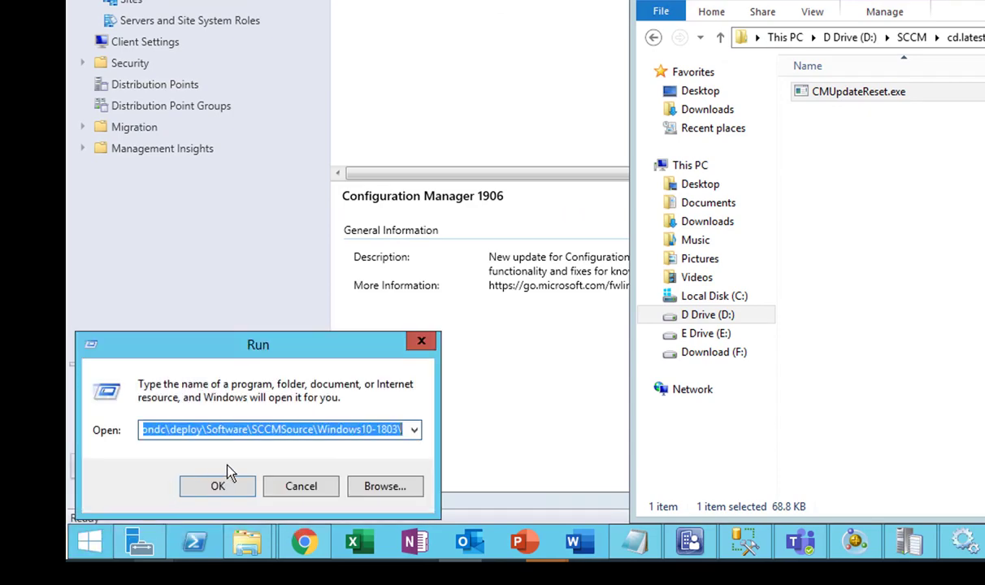
pyautogui.click(301, 486)
# Step: Search Windows for Command Prompt and run it as administrator, allowing it to make changes
pyautogui.rightClick(96, 543)
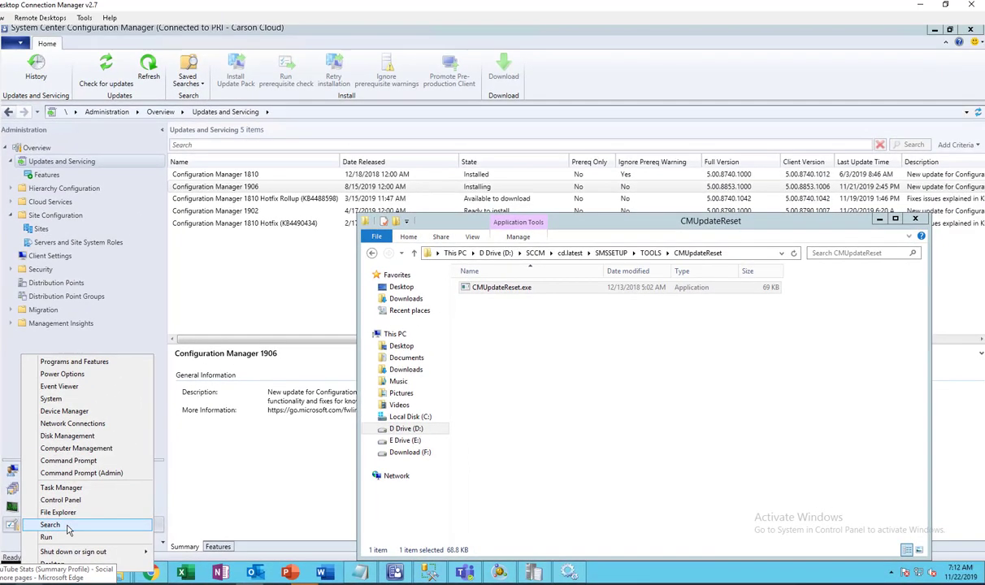
pyautogui.click(155, 468)
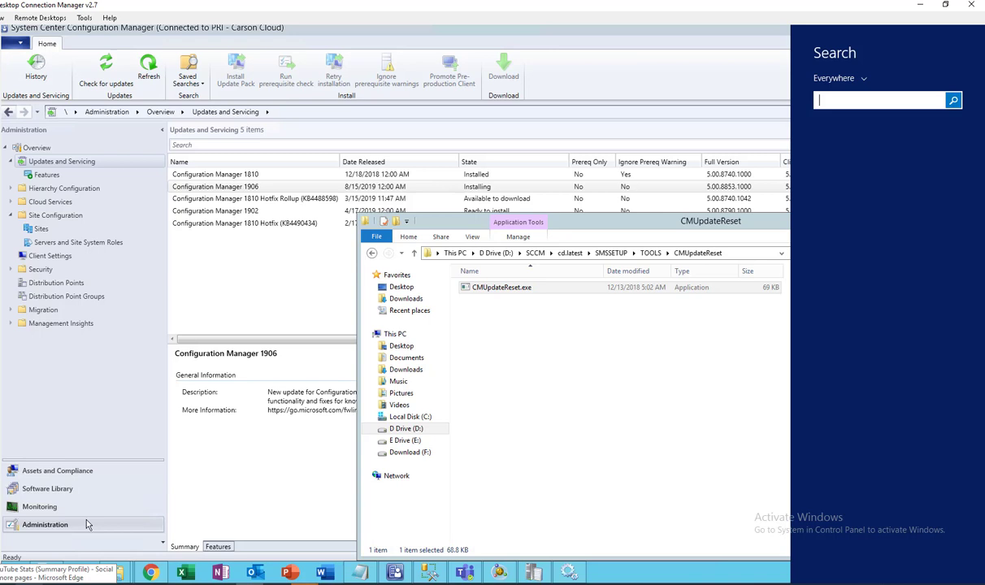
pyautogui.write('command Prompt')
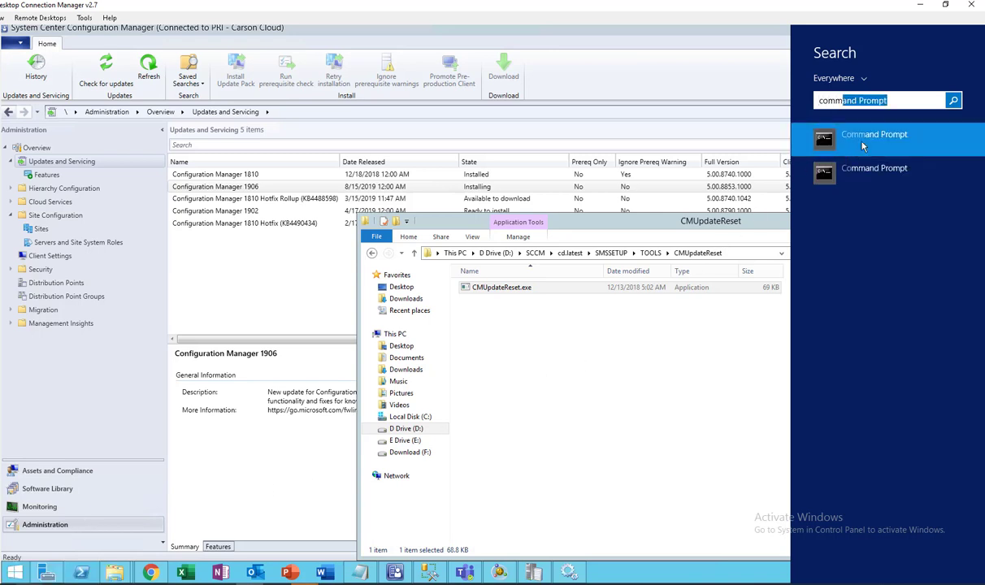
pyautogui.rightClick(863, 143)
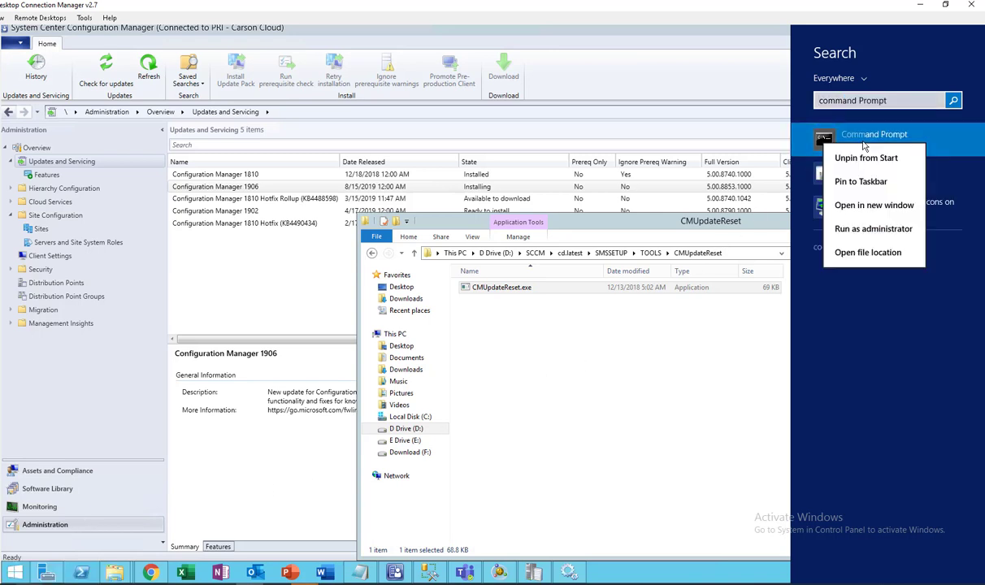
pyautogui.click(875, 230)
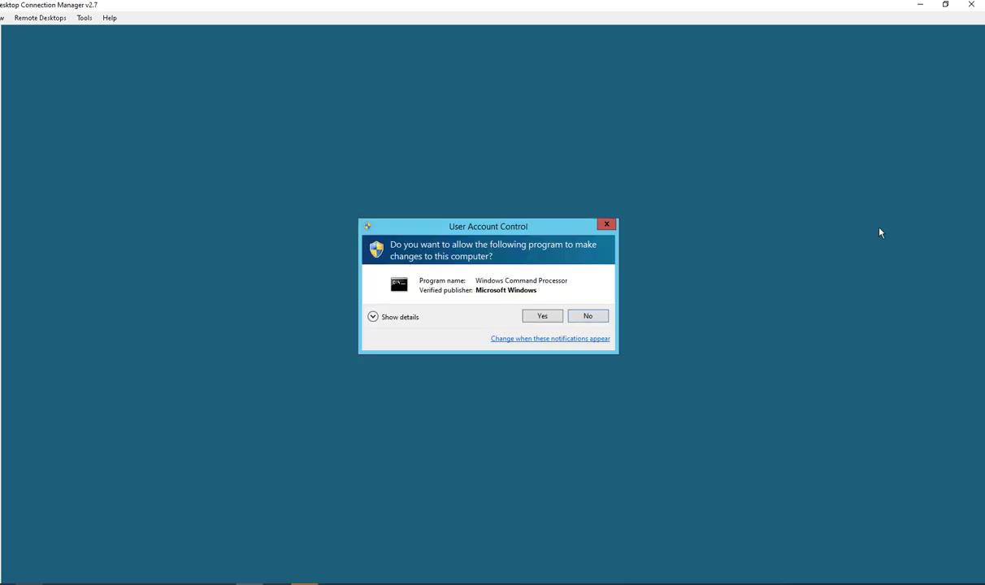
pyautogui.click(542, 317)
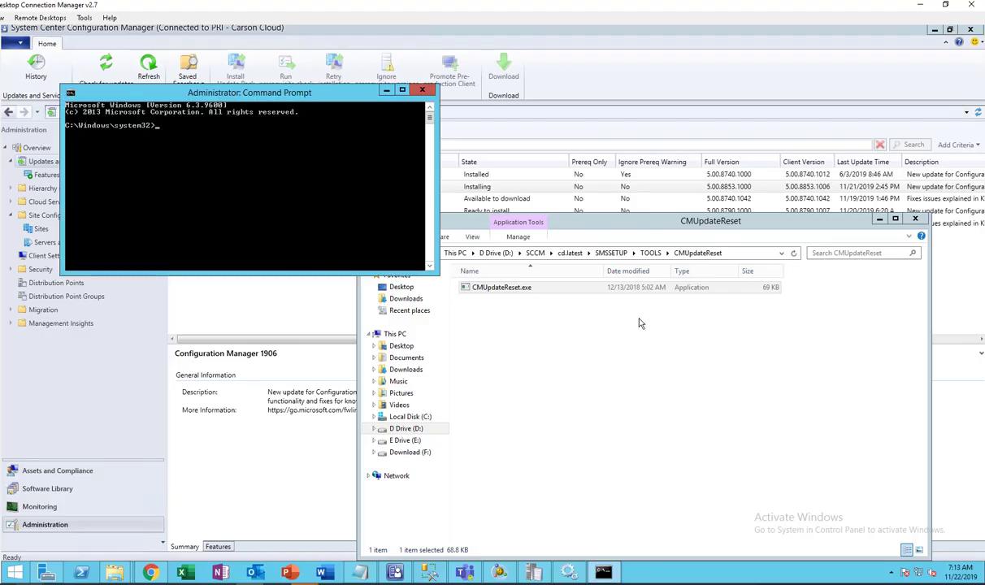
# Step: Copy the CMUpdateReset folder path from File Explorer and switch the Command Prompt to drive D:
pyautogui.click(746, 257)
pyautogui.hotkey('ctrl', 'c')
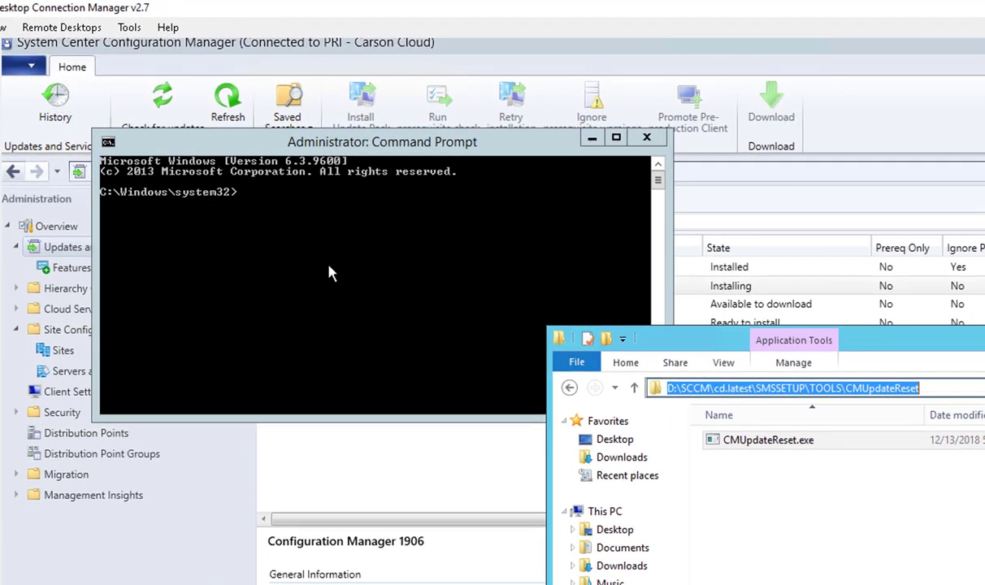
pyautogui.click(217, 177)
pyautogui.write('cd')
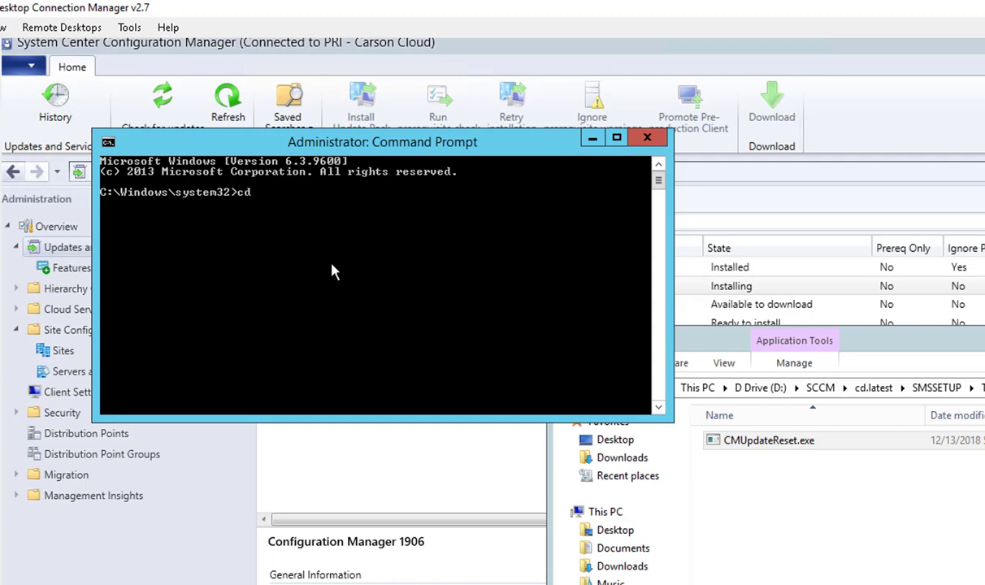
pyautogui.write(' d:')
pyautogui.press('Return')
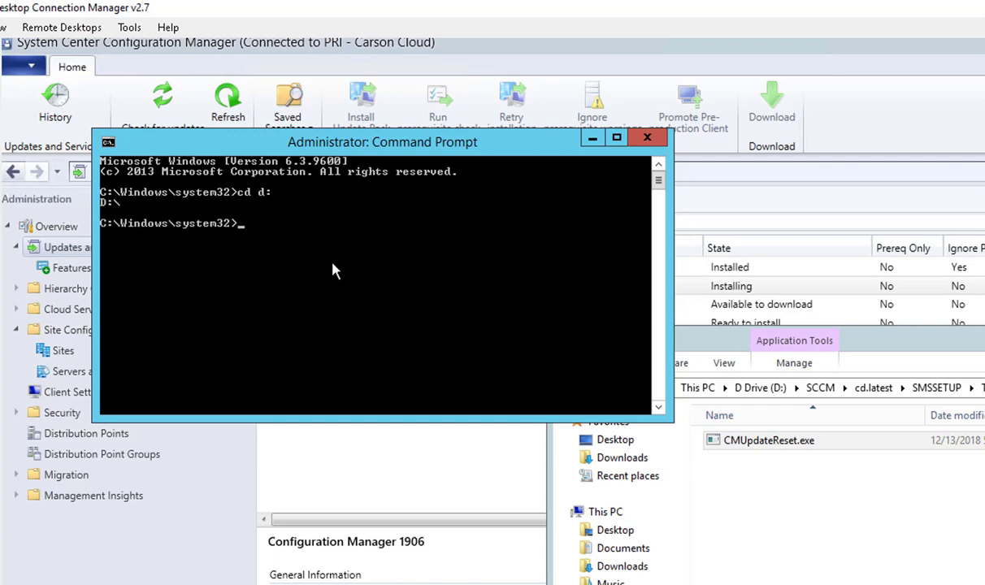
pyautogui.write('d:')
pyautogui.press('Return')
# Step: Change the directory to the copied path D:\SCCM\cd.latest\SMSSETUP\TOOLS\CMUpdateReset and list its contents
pyautogui.write('cd')
pyautogui.rightClick(334, 270)
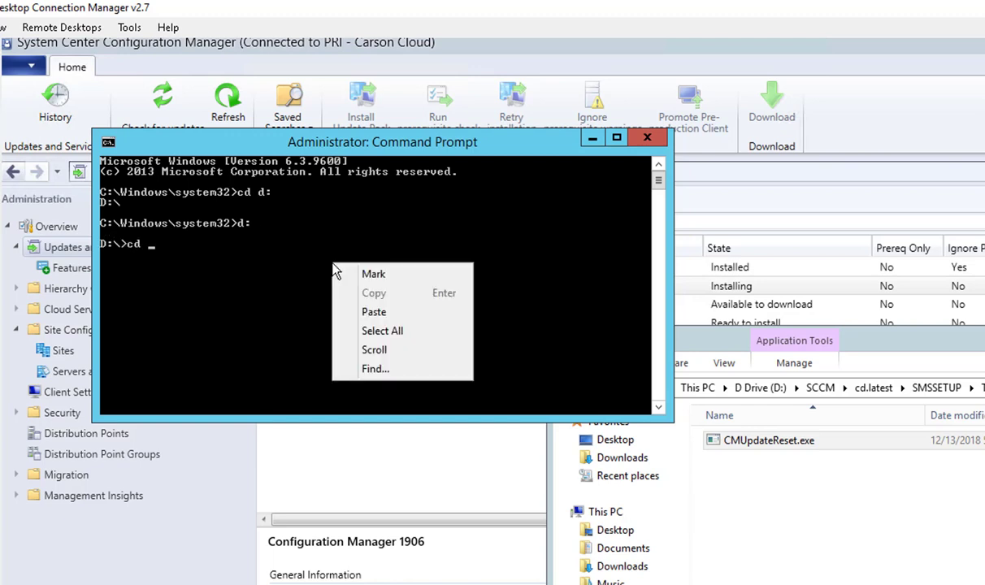
pyautogui.click(357, 310)
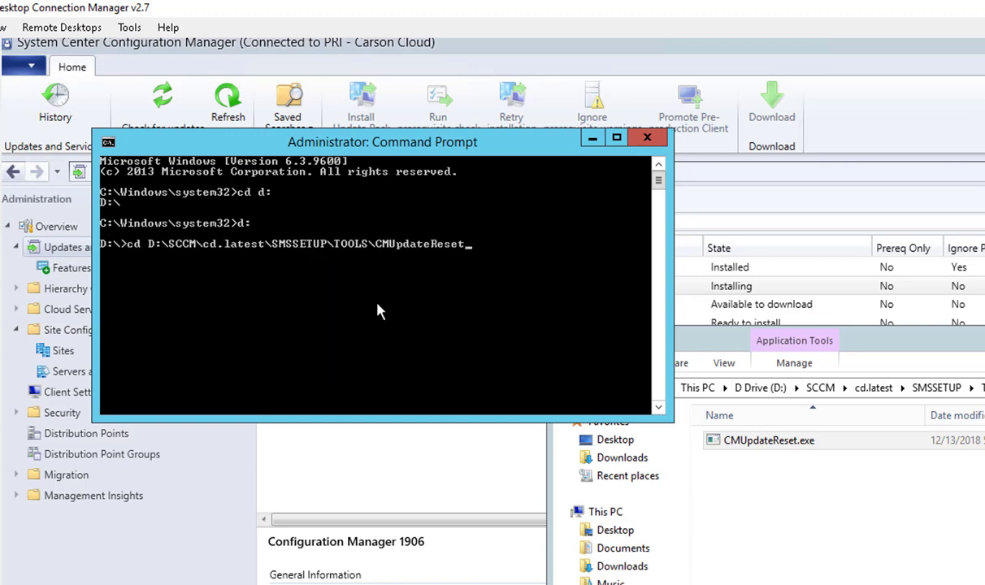
pyautogui.press('Return')
pyautogui.write('dir')
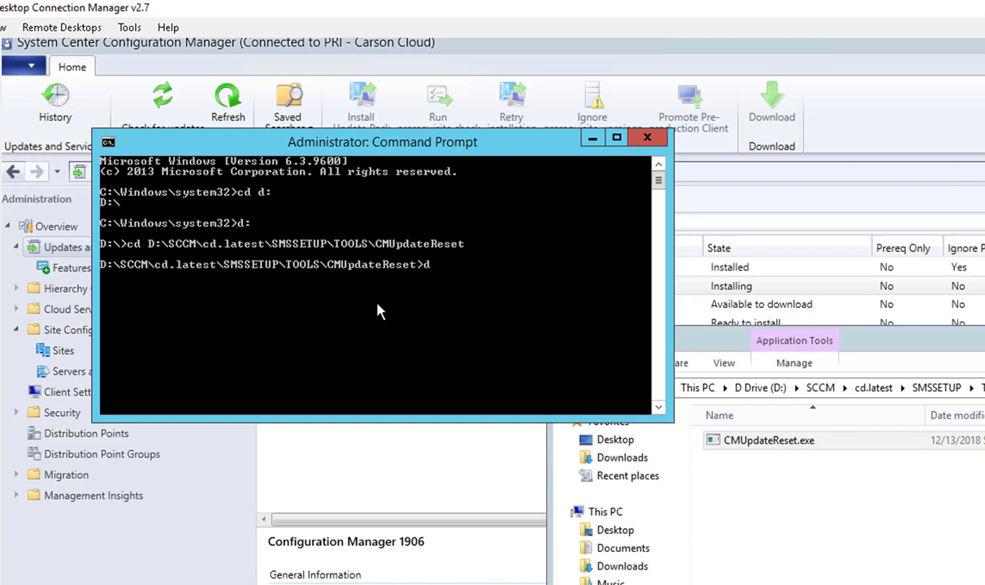
pyautogui.press('Return')
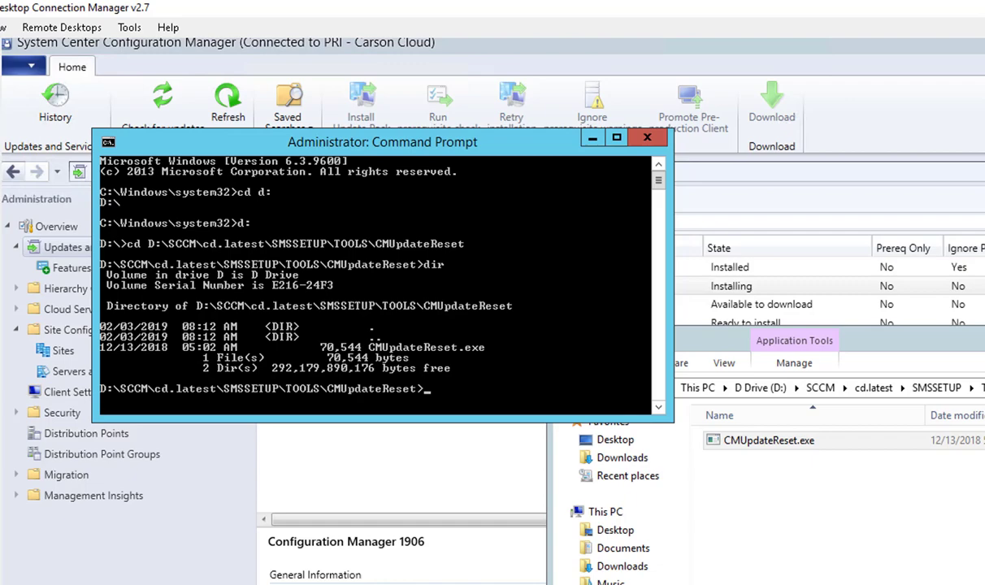
# Step: Switch to Notepad and examine the server, database and package GUID arguments of the cmupdatereset.exe command
pyautogui.hotkey('alt', 'Tab')
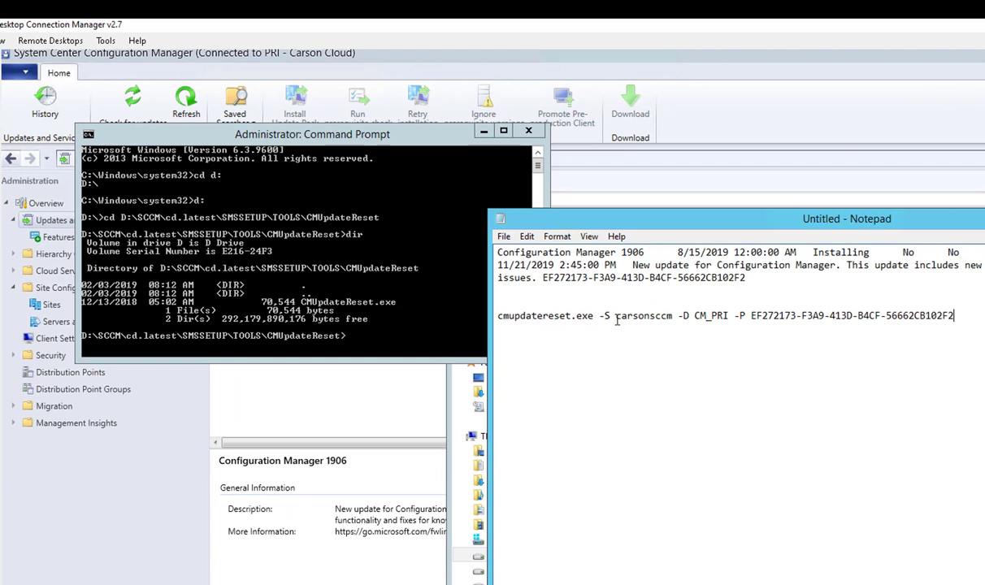
pyautogui.moveTo(616, 319); pyautogui.dragTo(679, 322)
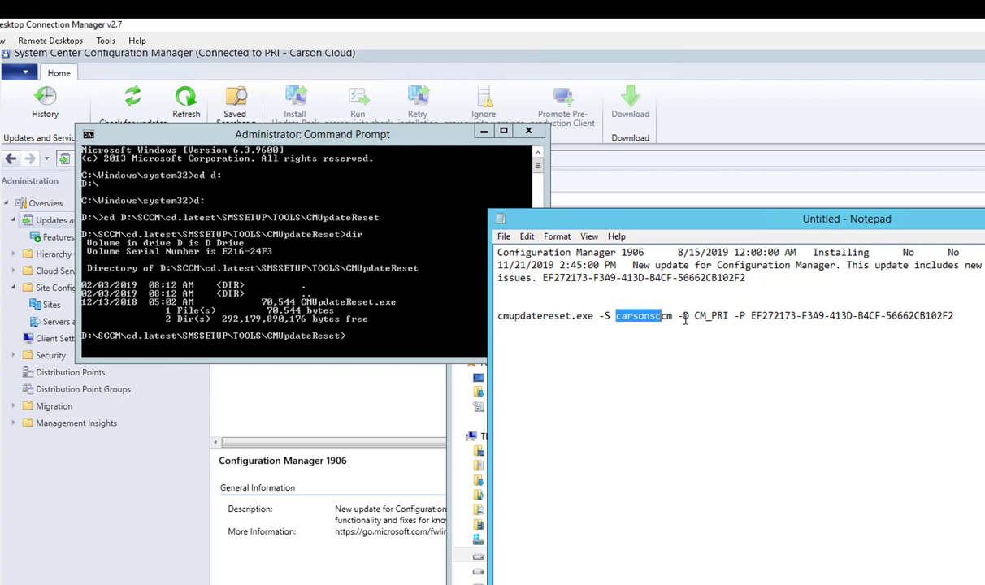
pyautogui.click(697, 318)
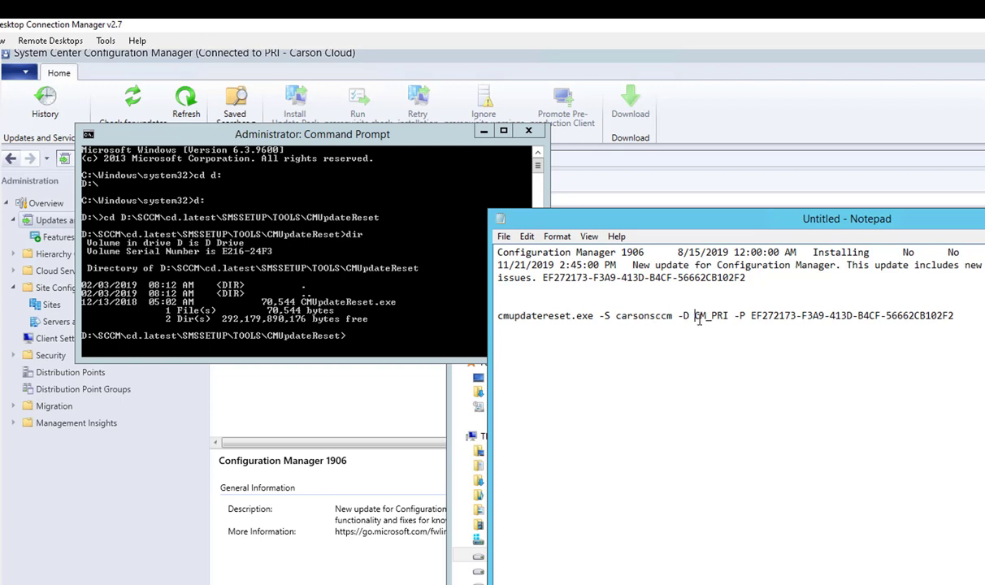
pyautogui.moveTo(698, 319); pyautogui.dragTo(731, 317)
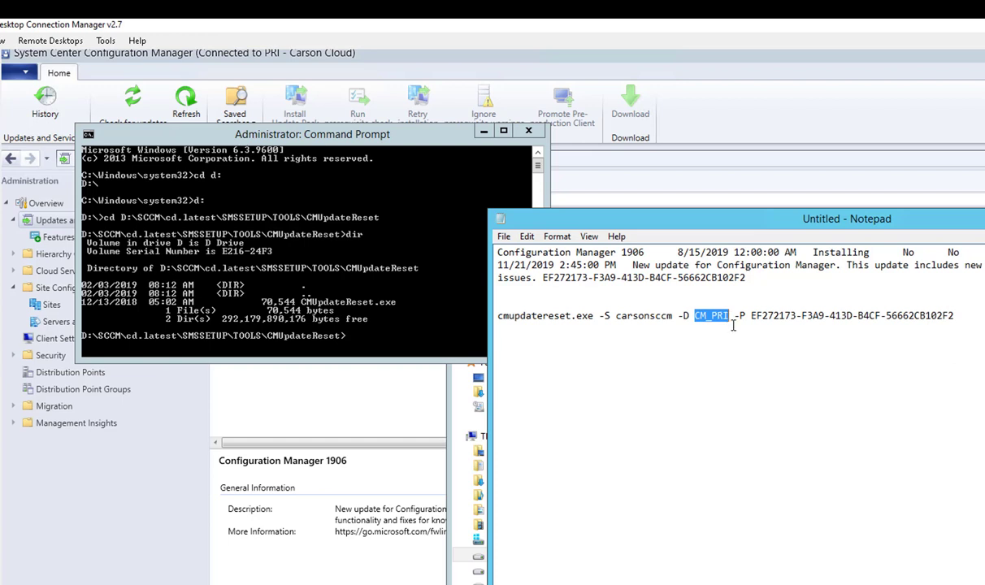
pyautogui.click(735, 318)
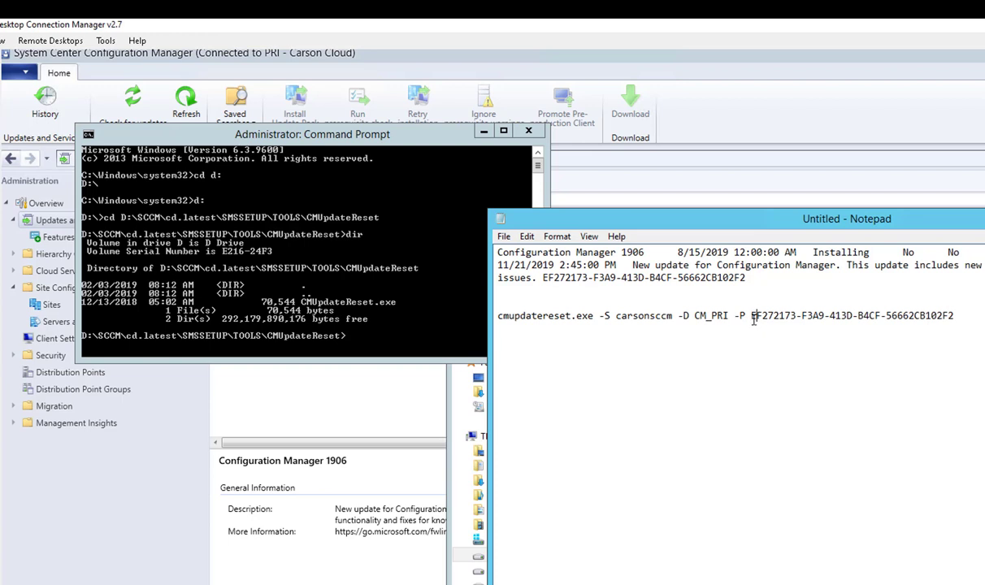
pyautogui.moveTo(755, 319); pyautogui.dragTo(871, 332)
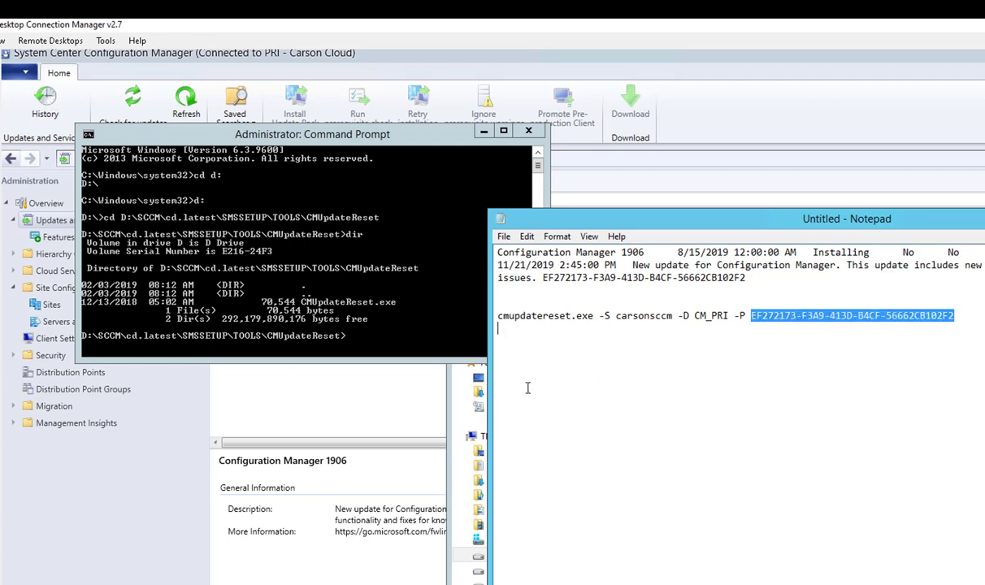
# Step: Return to the Configuration Manager console and look up the Package Guid of the Configuration Manager 1906 update
pyautogui.click(397, 394)
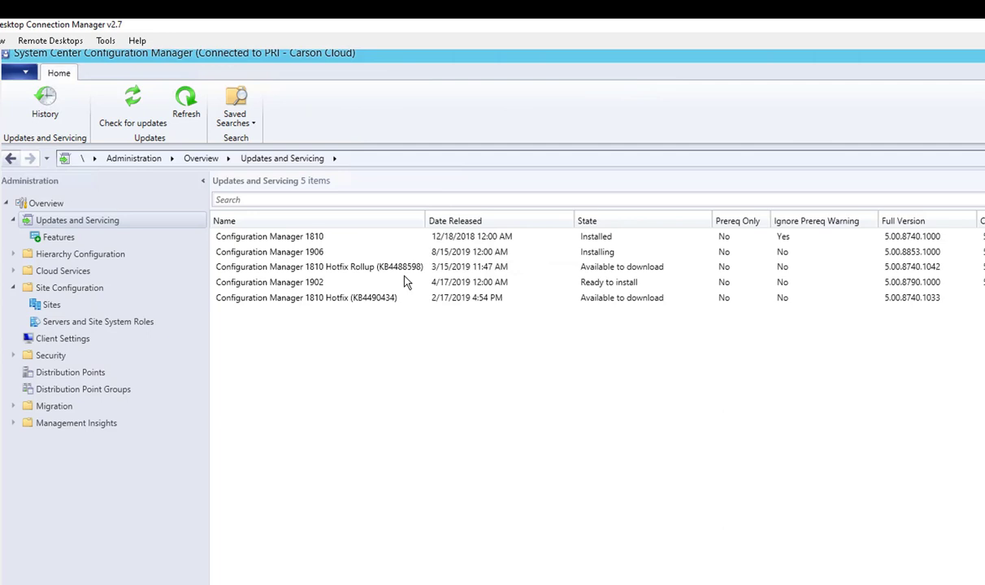
pyautogui.click(358, 252)
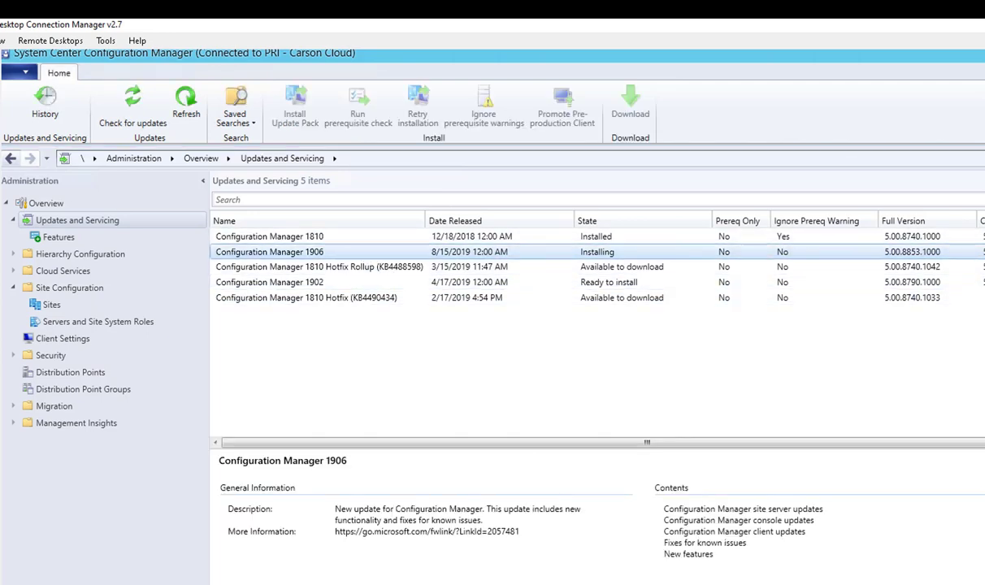
pyautogui.moveTo(647, 442); pyautogui.dragTo(793, 442)
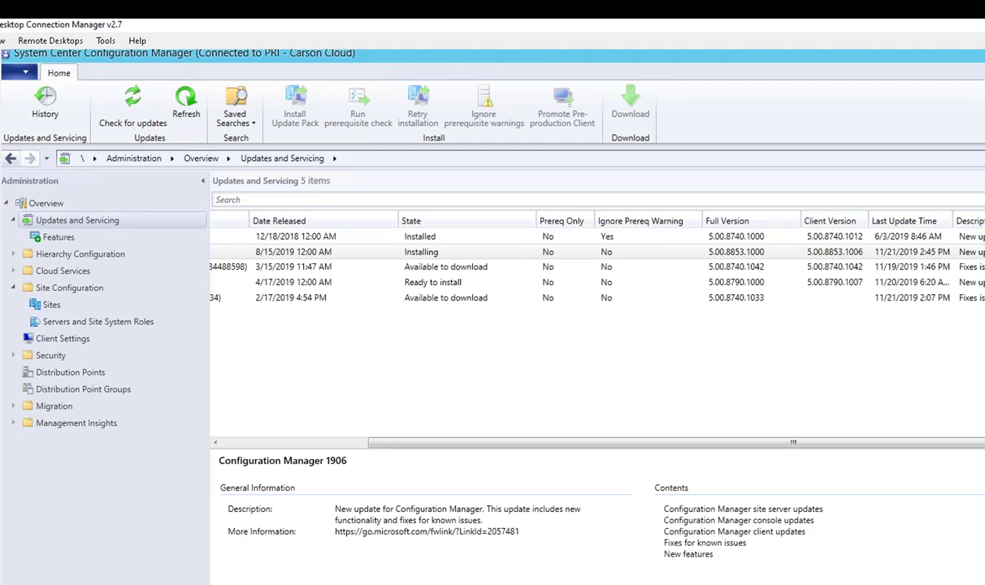
pyautogui.click(421, 251)
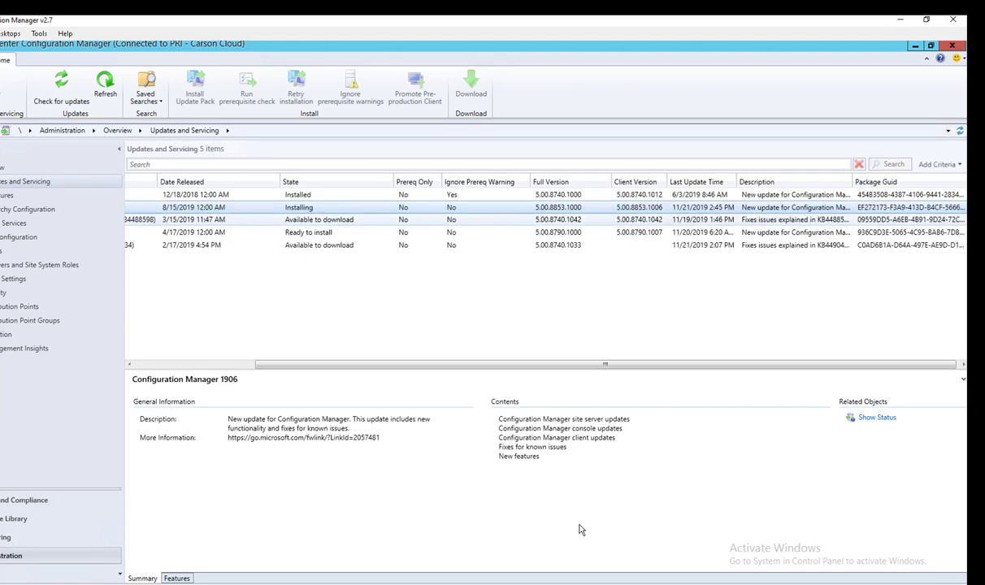
# Step: Paste the copied Configuration Manager 1906 row into Notepad below the cmupdatereset.exe command and select its package GUID
pyautogui.click(400, 584)
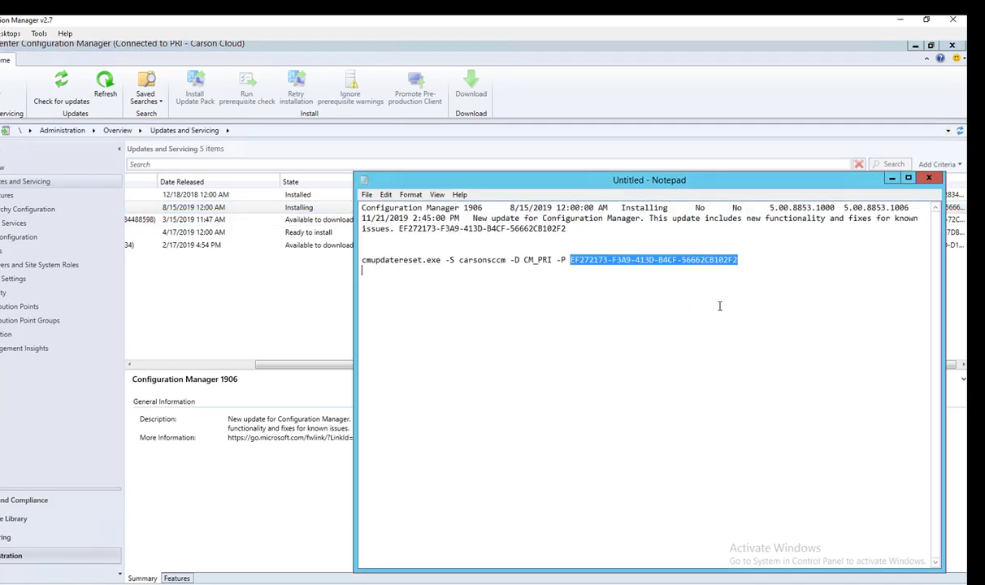
pyautogui.click(745, 302)
pyautogui.press('Return')
pyautogui.press('Return')
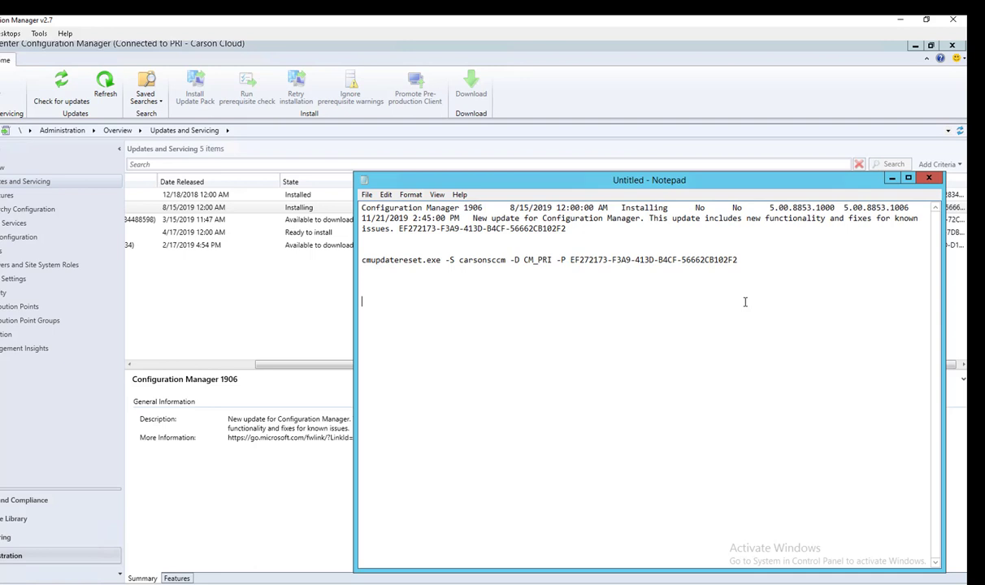
pyautogui.write('Configuration Manager 1906\t8/15/2019 12:00:00 AM\tInstalling\tNo\tNo\t5.00.8853.1000\t5.00.8853.1006\t11/21/2019 2:45:00 PM\tNew update for Configuration Manager. This update includes new functionality and fixes for known issues.\tEF272173-F3A9-413D-B4CF-56662CB102F2')
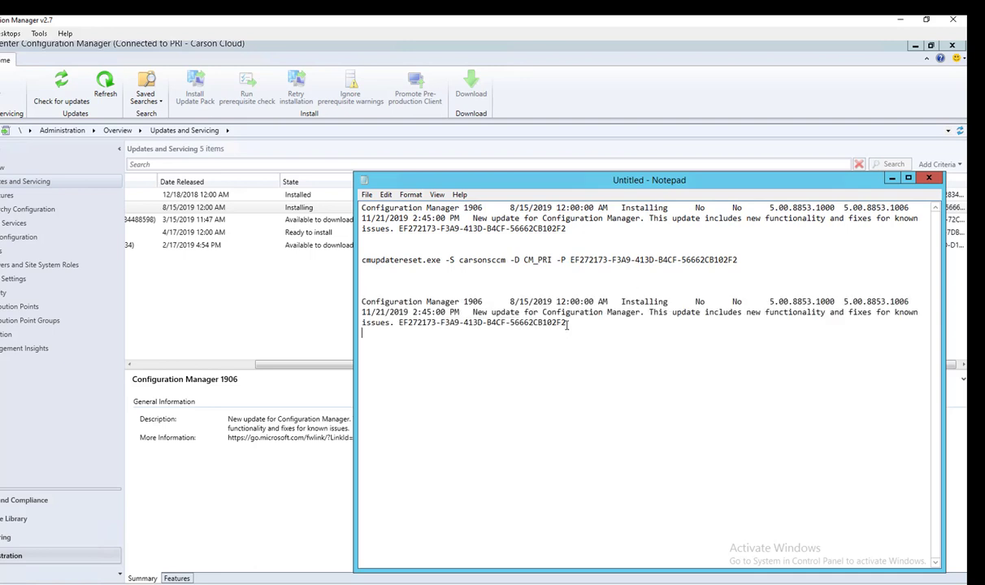
pyautogui.moveTo(566, 324); pyautogui.dragTo(400, 322)
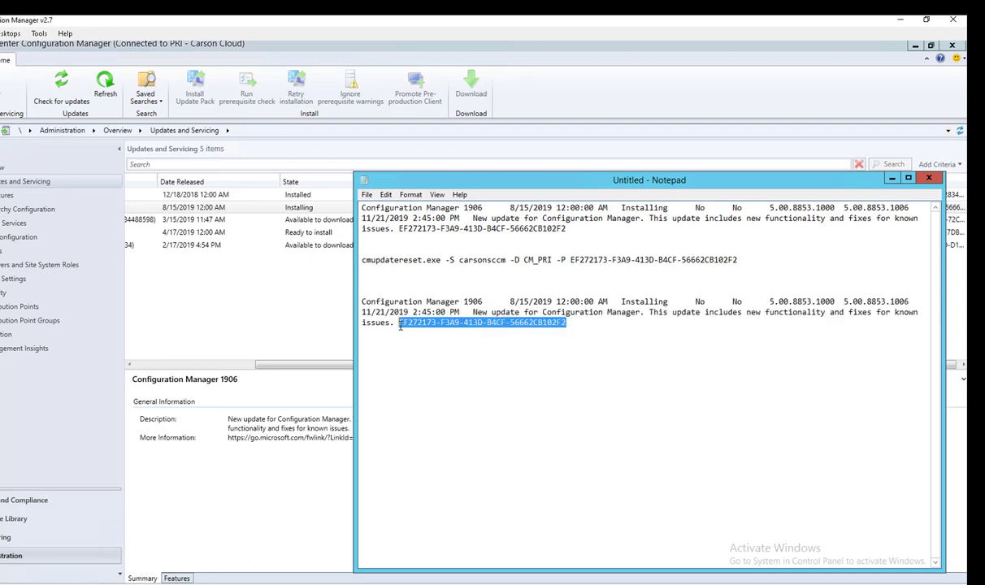
# Step: Copy the full cmupdatereset.exe command with its -S, -D and -P arguments from Notepad and paste it into the Command Prompt
pyautogui.moveTo(741, 261); pyautogui.dragTo(384, 255)
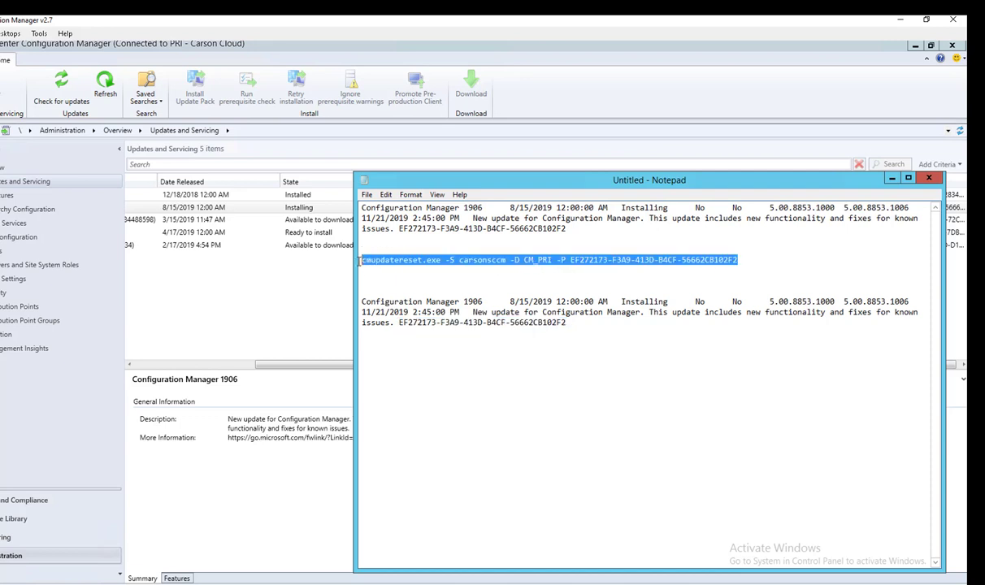
pyautogui.click(534, 276)
pyautogui.moveTo(739, 260); pyautogui.dragTo(359, 261)
pyautogui.hotkey('ctrl', 'c')
pyautogui.hotkey('alt', 'Tab')
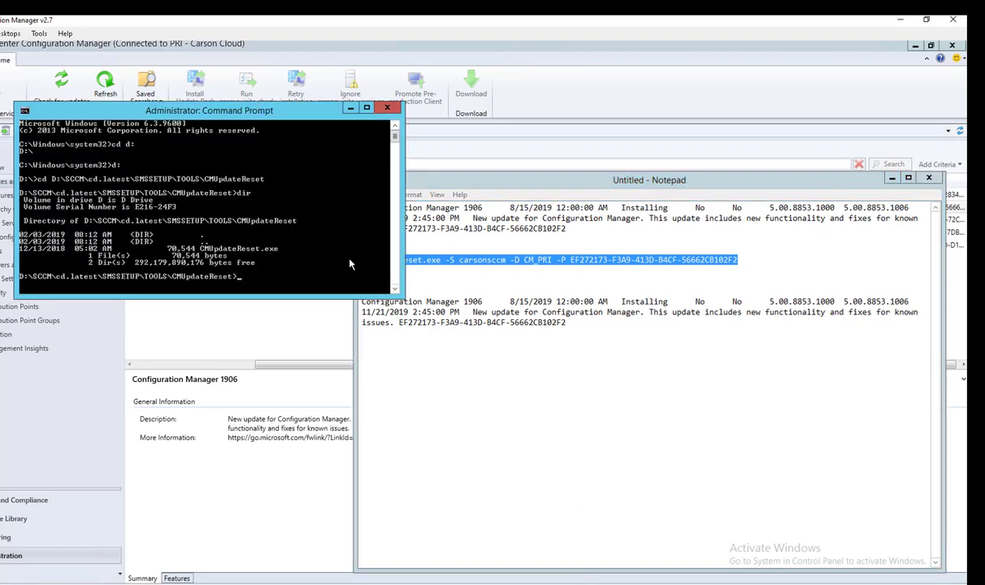
pyautogui.rightClick(350, 264)
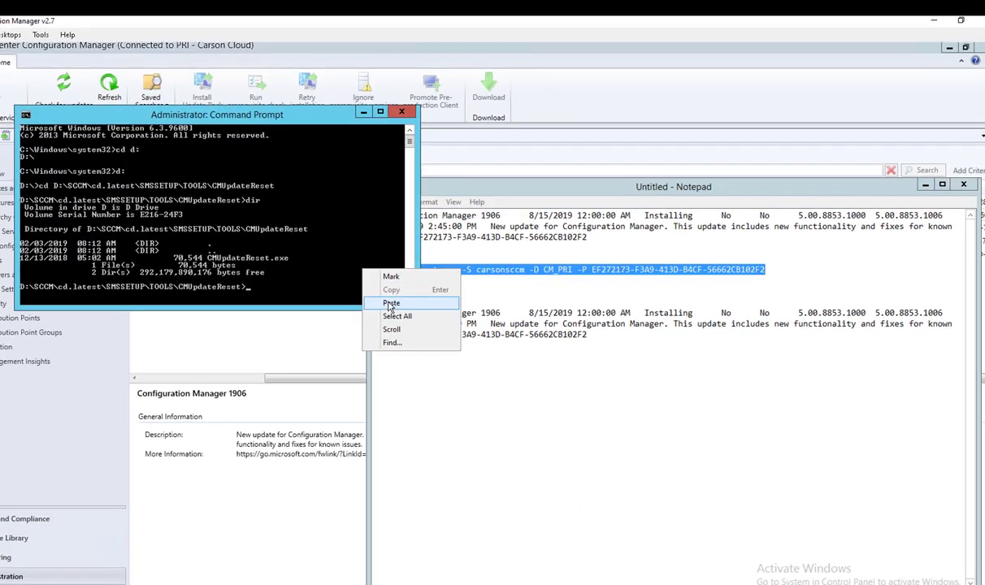
pyautogui.click(391, 304)
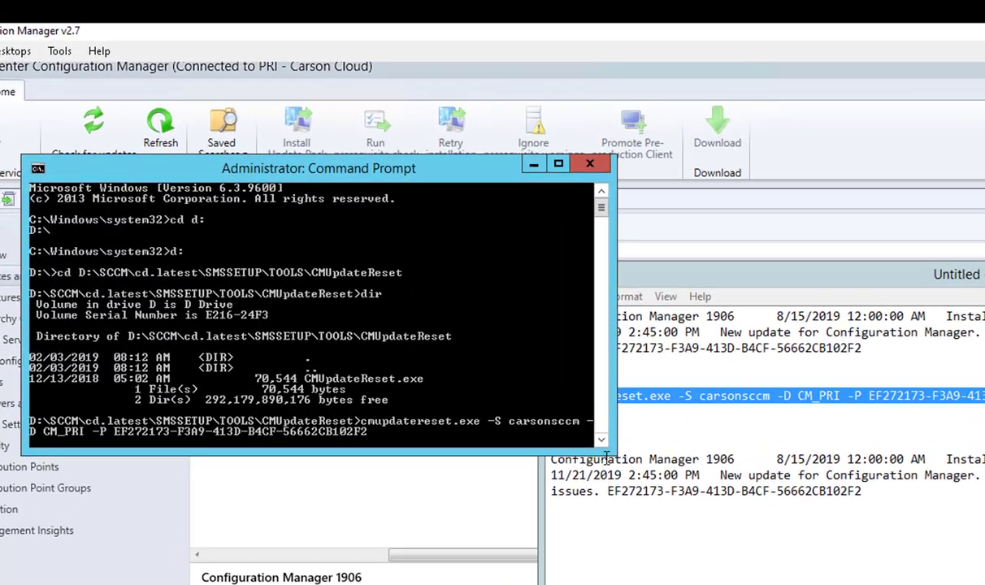
# Step: Enlarge the Command Prompt window and try to run cmupdatereset.exe with server carsonsccm and database CM_PRI
pyautogui.moveTo(724, 525); pyautogui.dragTo(706, 584)
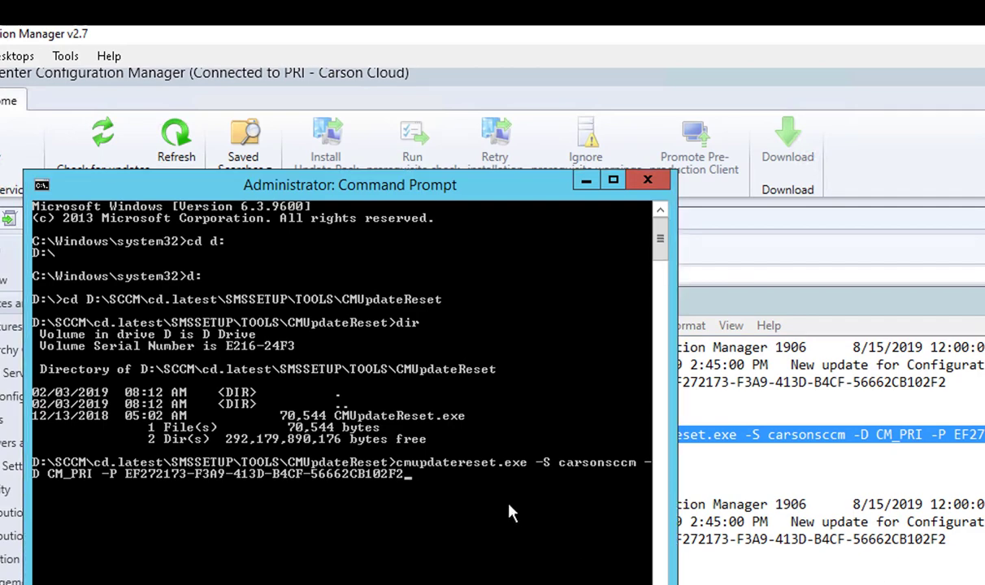
pyautogui.press('Return')
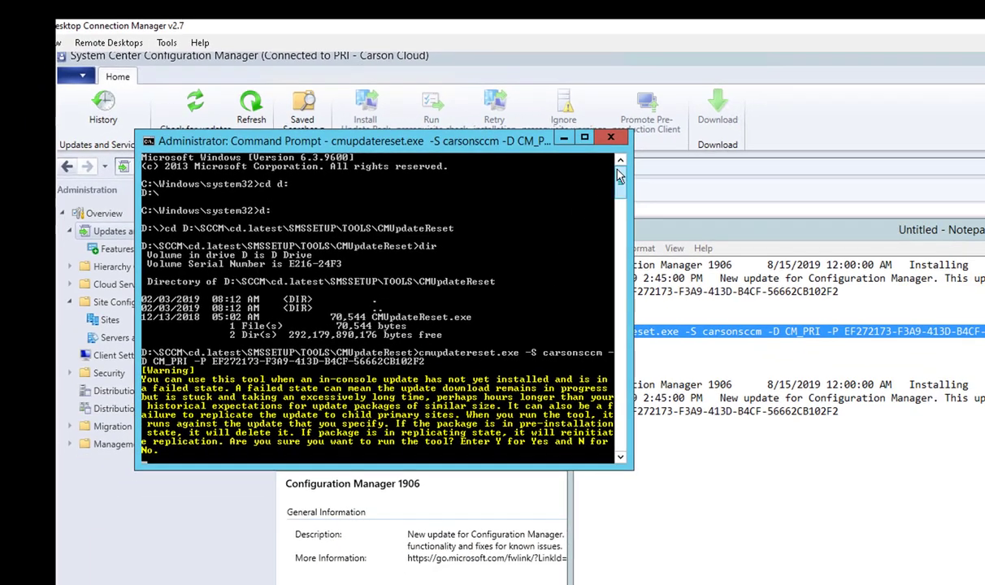
pyautogui.moveTo(619, 177); pyautogui.dragTo(627, 204)
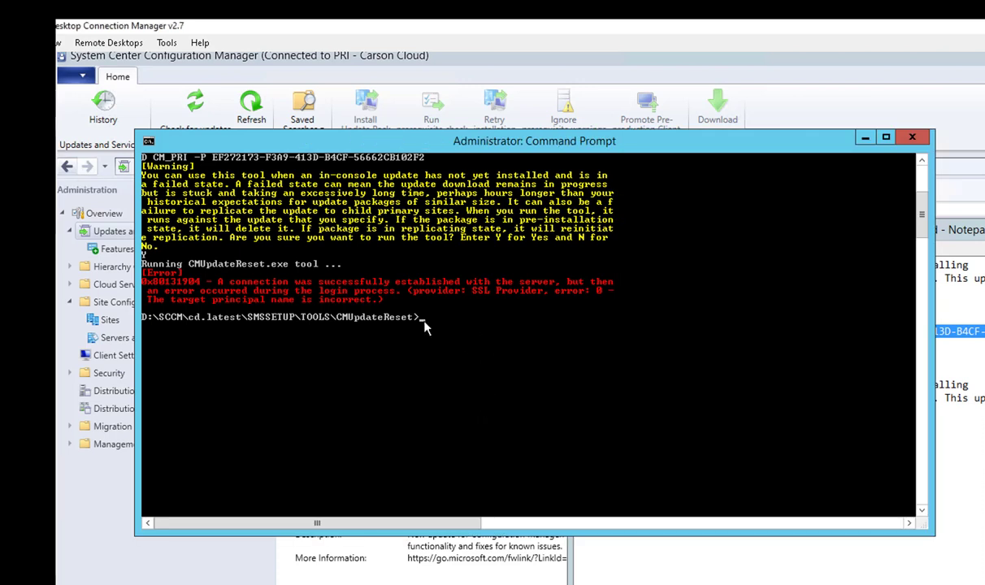
# Step: Rerun the cmupdatereset.exe command with the server changed to carsonsccm.carsoncloud.local and answer Y to proceed
pyautogui.rightClick(425, 323)
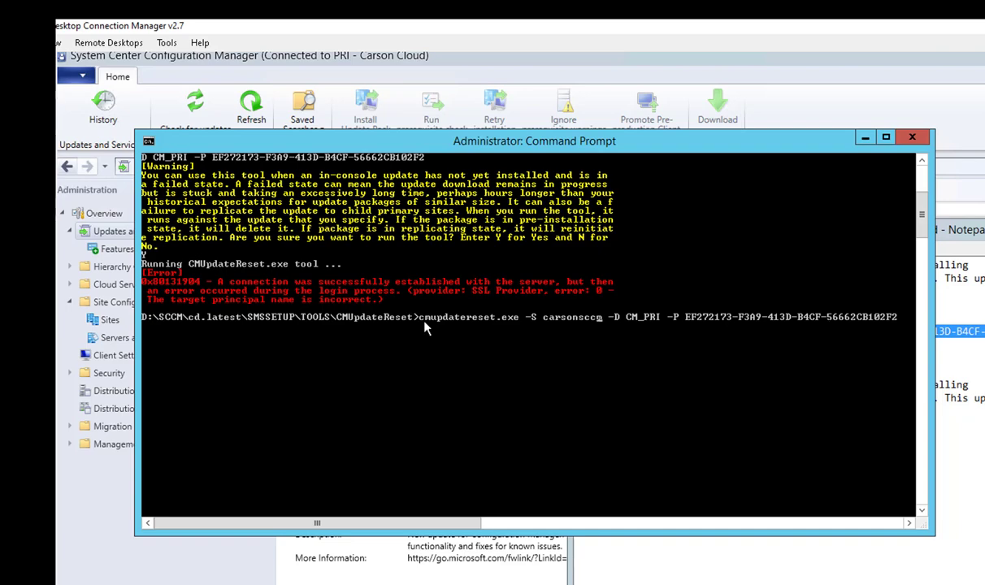
pyautogui.write('.carson')
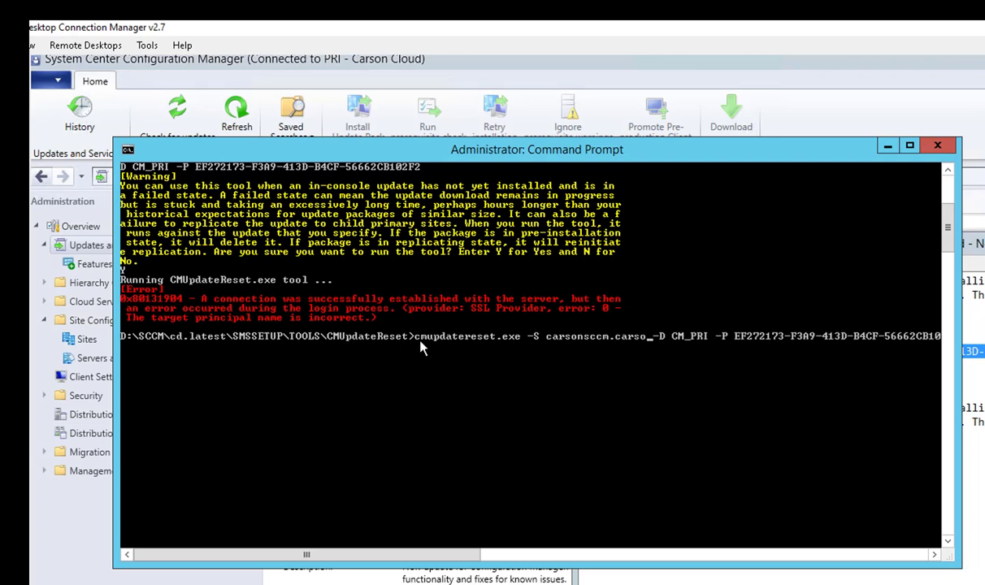
pyautogui.write('cloud')
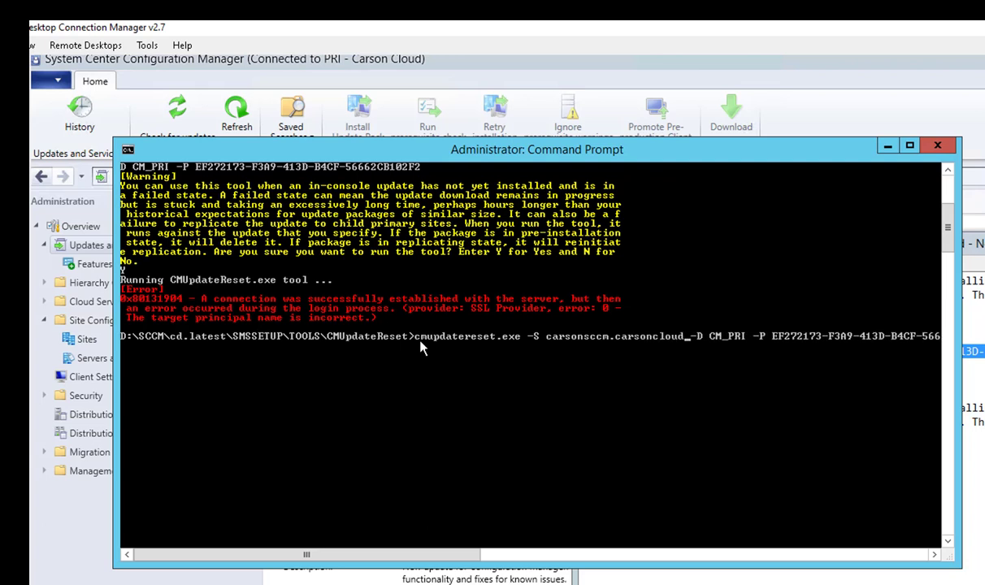
pyautogui.write('.local')
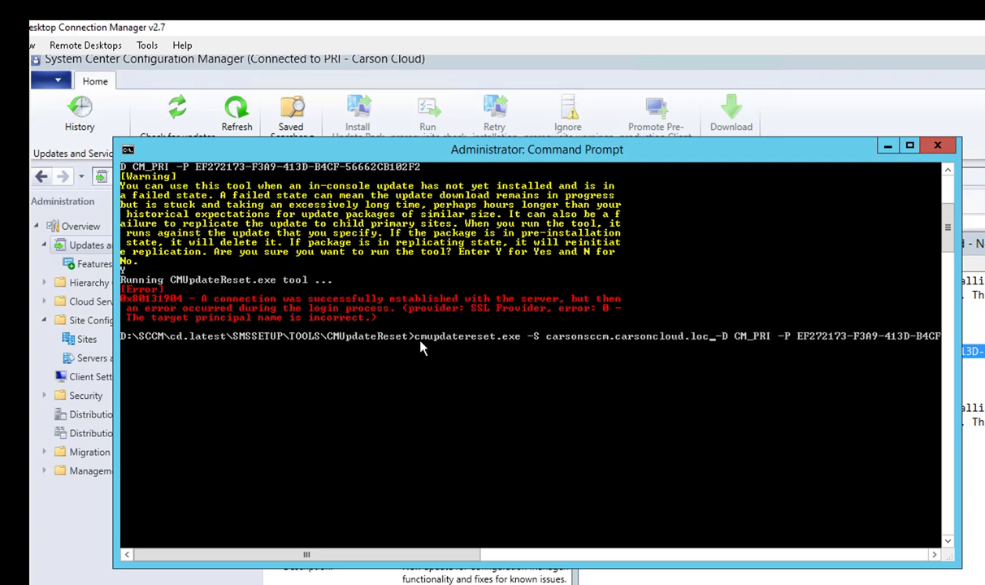
pyautogui.press('Return')
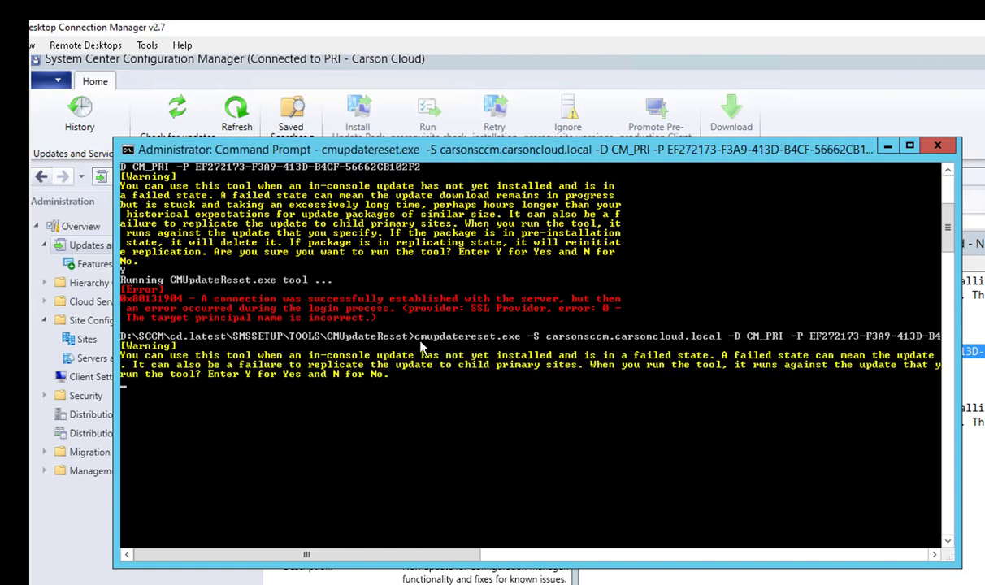
pyautogui.write('Y')
pyautogui.press('Return')
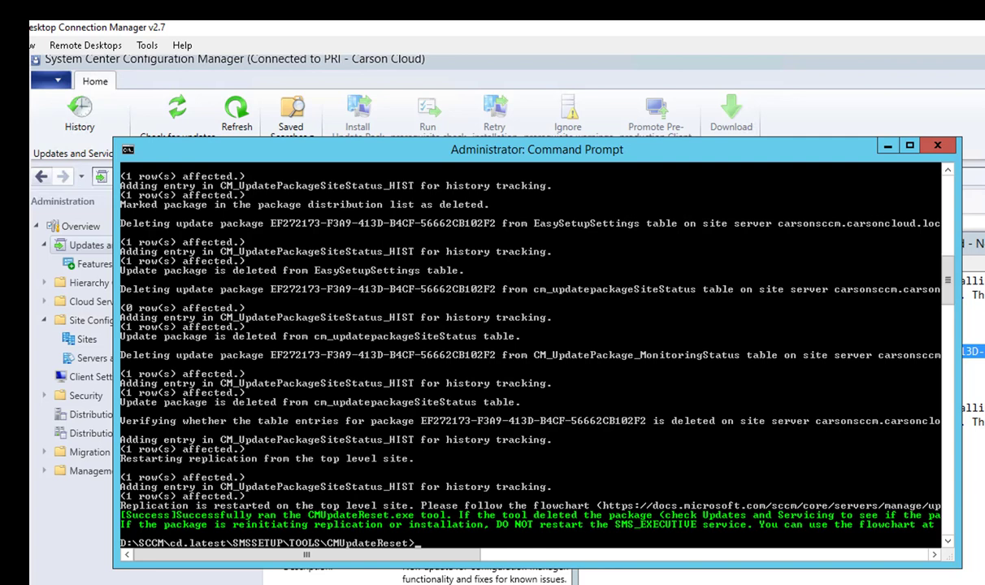
# Step: Return to the Configuration Manager console, refresh Updates and Servicing, and check the state of Configuration Manager 1906
pyautogui.click(177, 579)
pyautogui.click(236, 116)
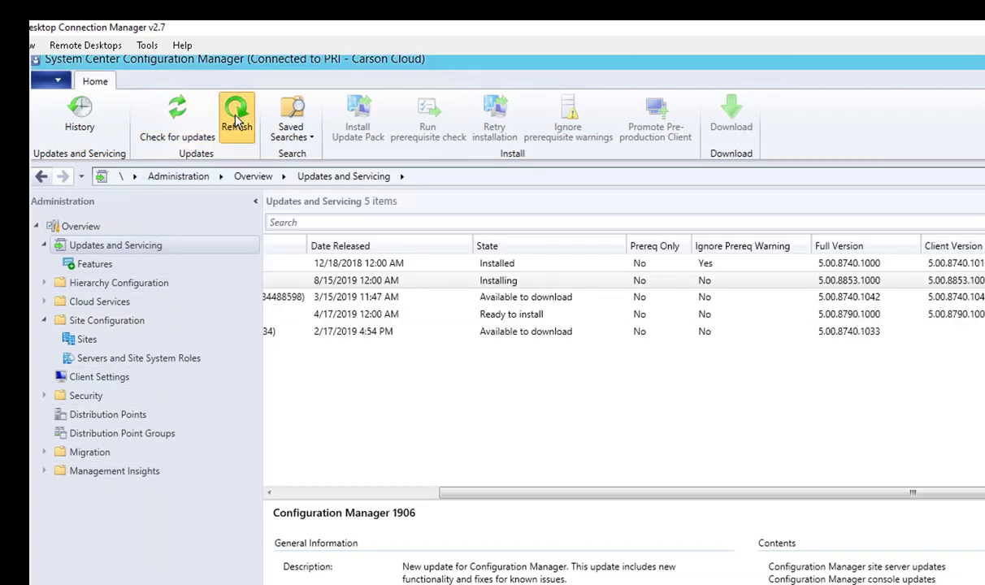
pyautogui.click(236, 120)
pyautogui.click(510, 280)
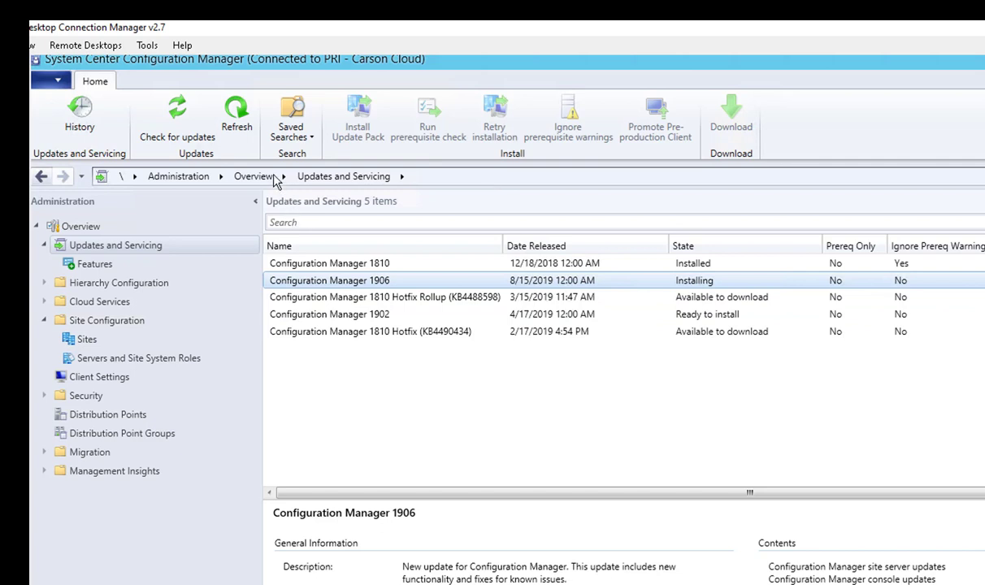
pyautogui.click(228, 122)
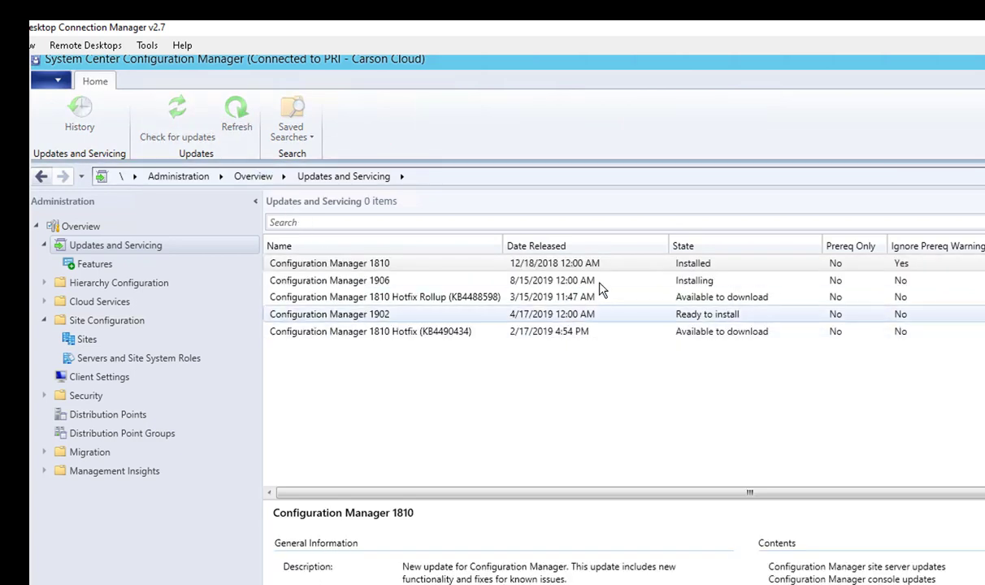
pyautogui.click(567, 276)
pyautogui.rightClick(605, 279)
pyautogui.press('Escape')
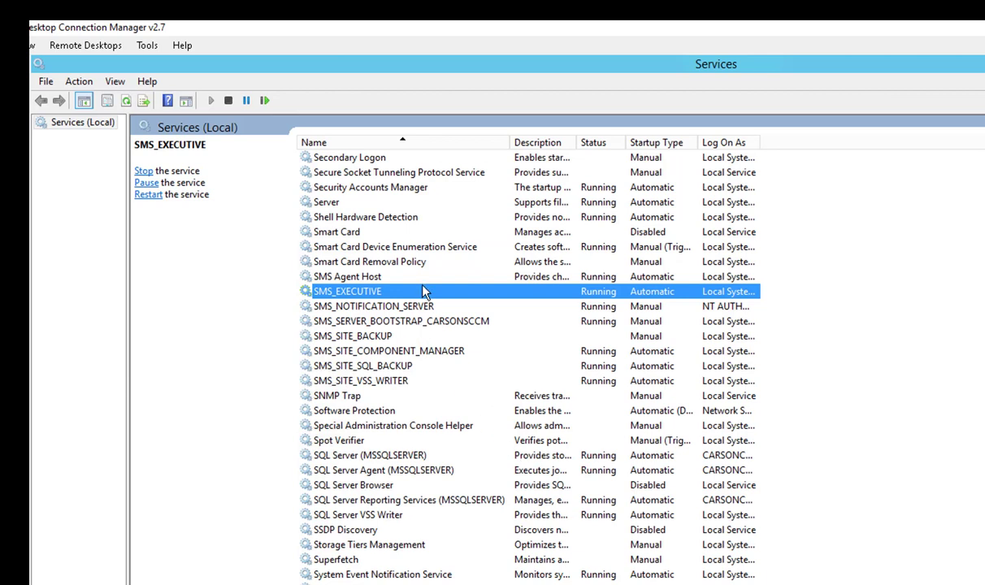
# Step: Restart the SMS_EXECUTIVE service in the Services window and refresh its status
pyautogui.rightClick(424, 291)
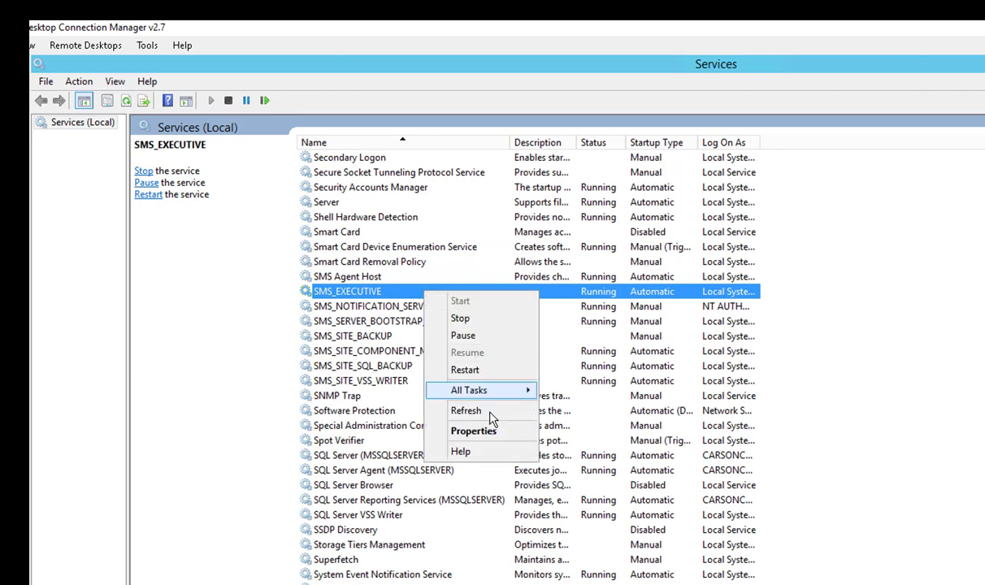
pyautogui.click(476, 372)
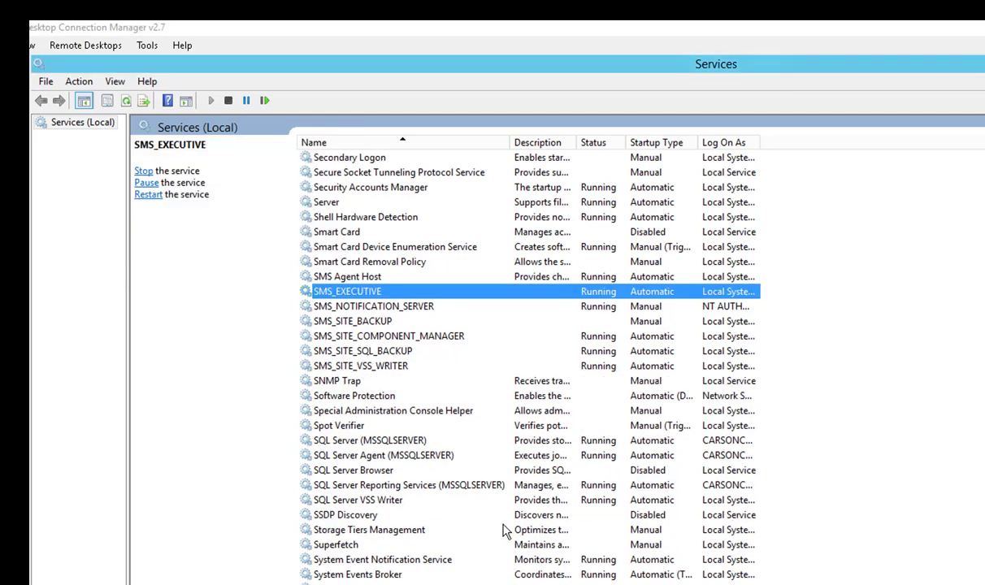
pyautogui.rightClick(432, 292)
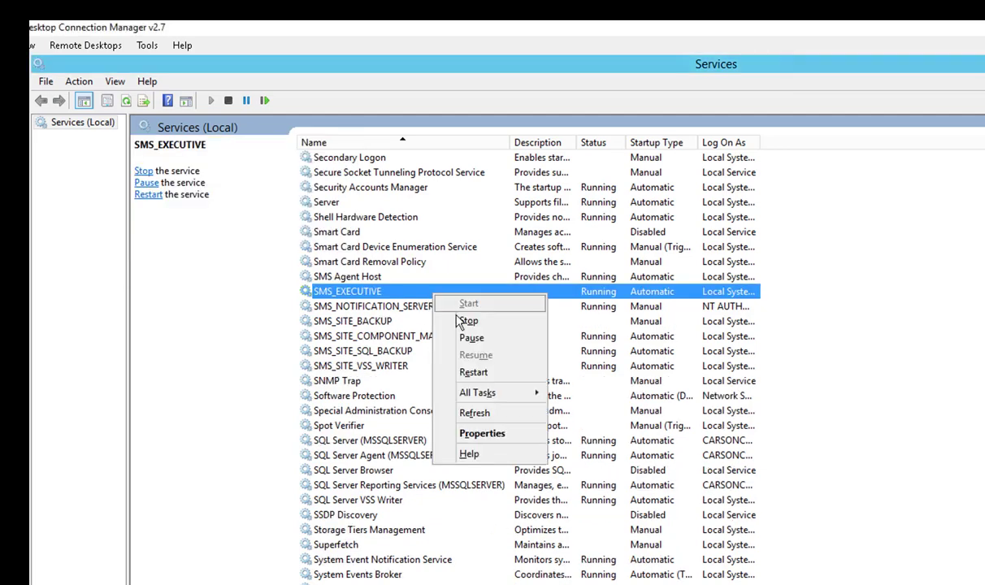
pyautogui.click(480, 419)
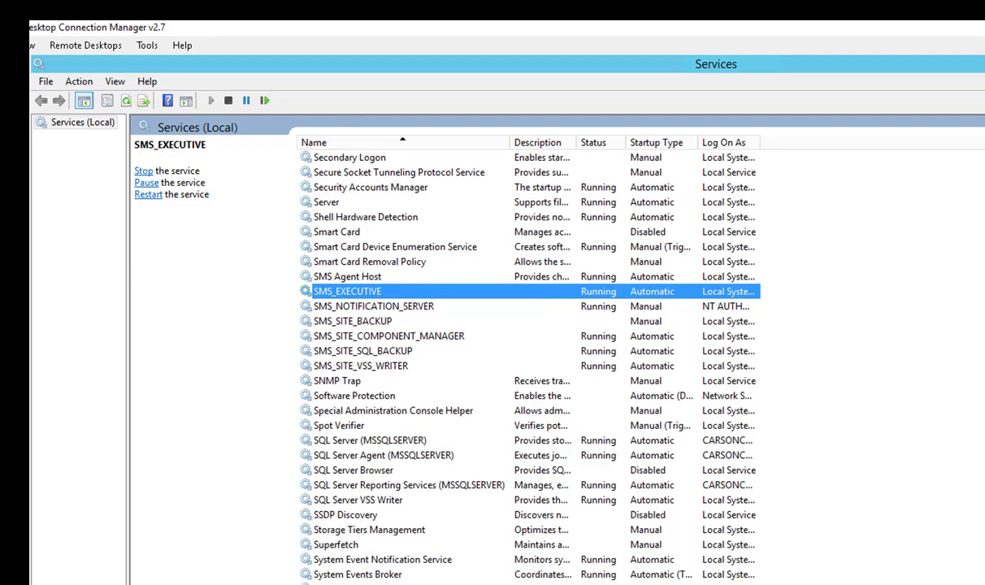
# Step: Switch back to the Configuration Manager console, refresh the updates list and select Configuration Manager 1906 to recheck its state
pyautogui.hotkey('alt', 'Tab')
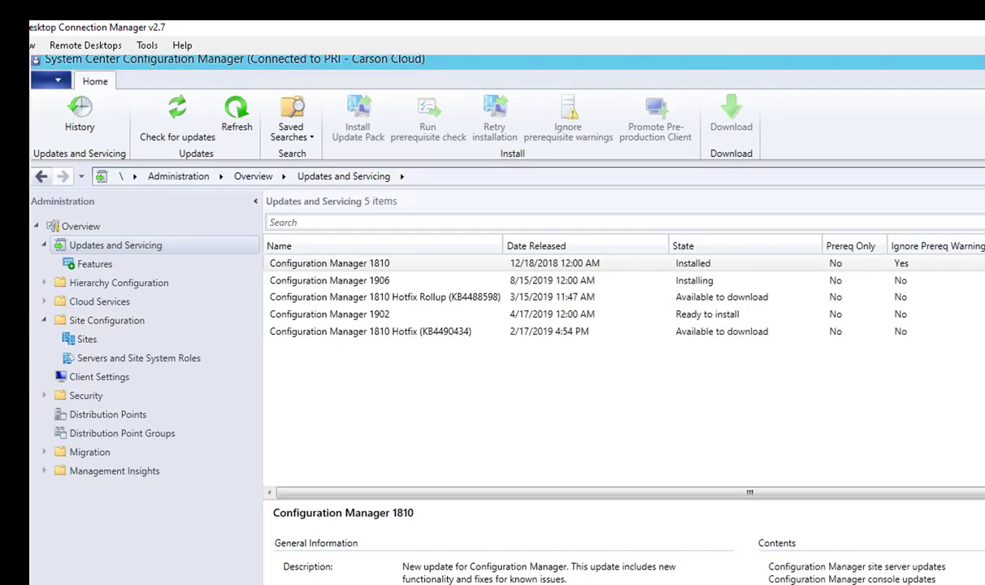
pyautogui.click(233, 120)
pyautogui.click(381, 281)
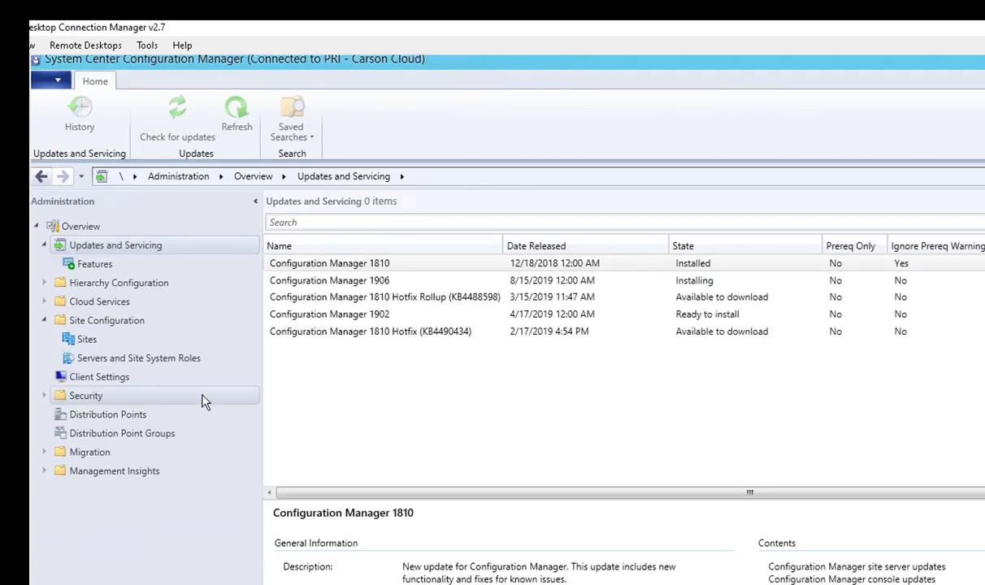
pyautogui.click(468, 281)
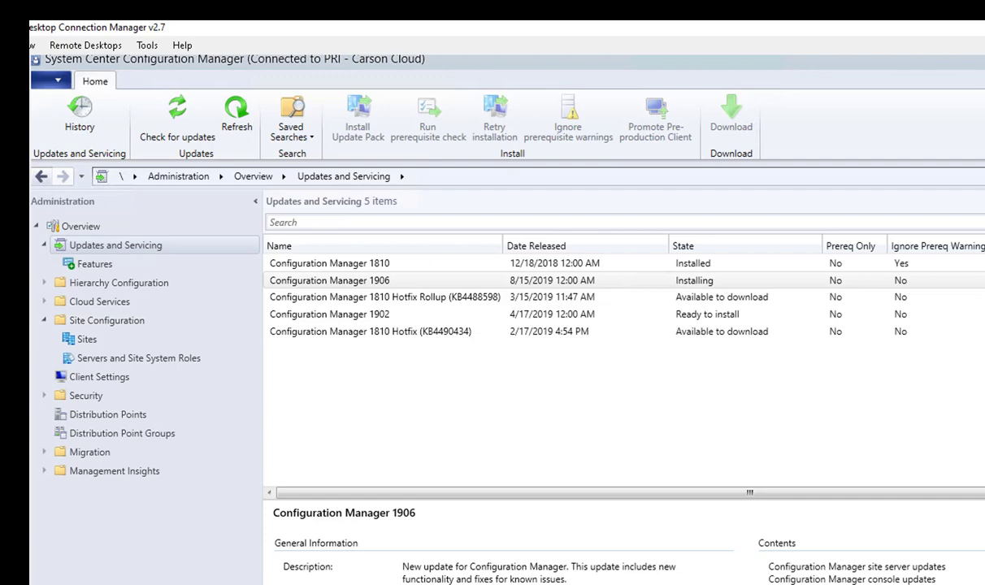
# Step: Review the CMUpdateReset output in the Command Prompt, then return to the Configuration Manager console
pyautogui.hotkey('alt', 'Tab')
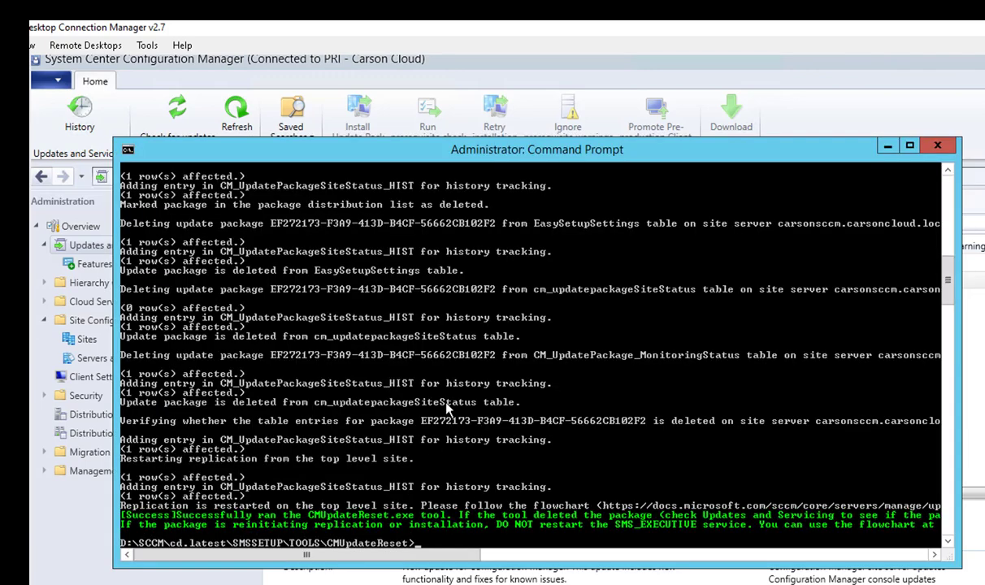
pyautogui.moveTo(486, 153); pyautogui.dragTo(526, 210)
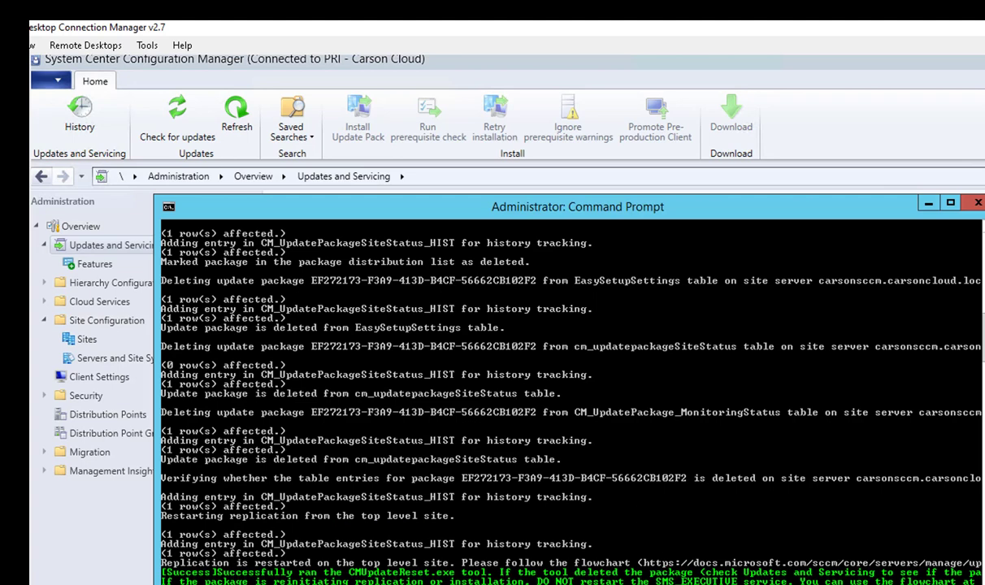
pyautogui.scroll(-2, 551, 545)
pyautogui.scroll(2, 551, 544)
pyautogui.hotkey('alt', 'Tab')
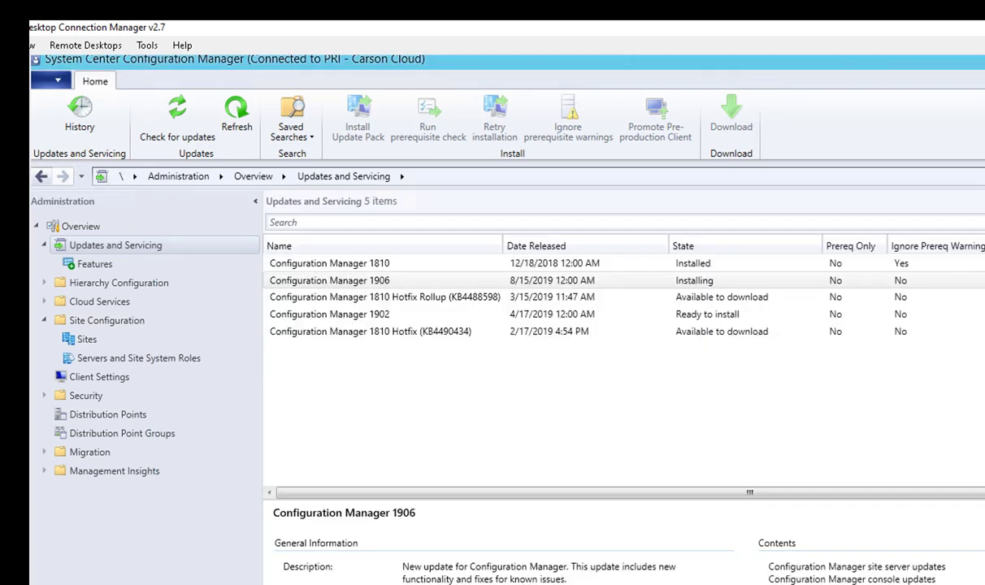